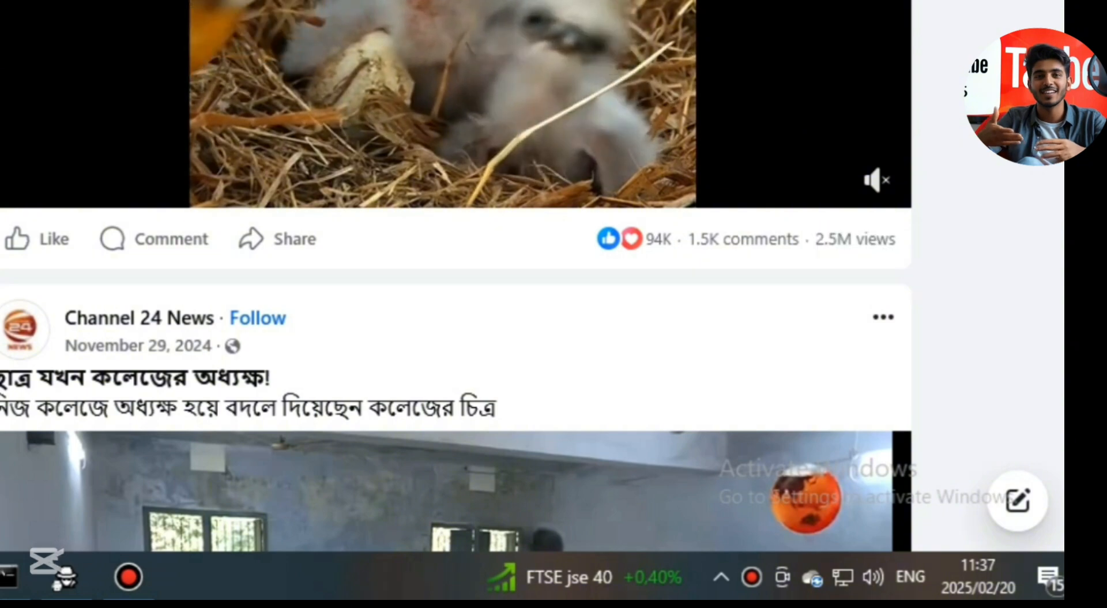
- Examine the posting dates, reactions and view counts of the NOVA PBS baby eagles video and the Wild Animals migration video in the feed
mouse_move(744, 239)
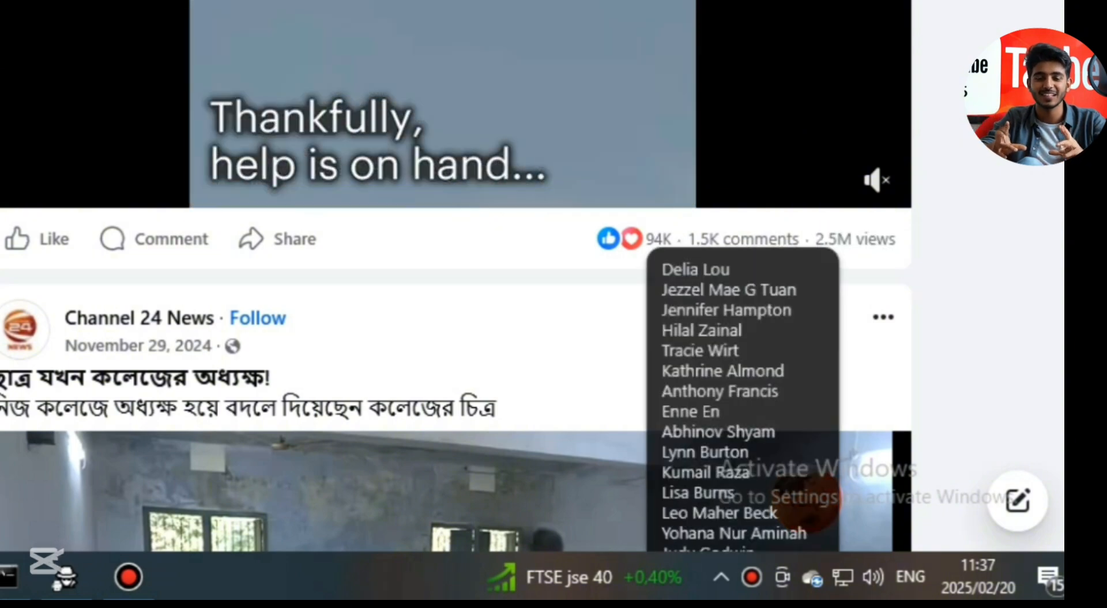
scroll(456, 289, up, 3)
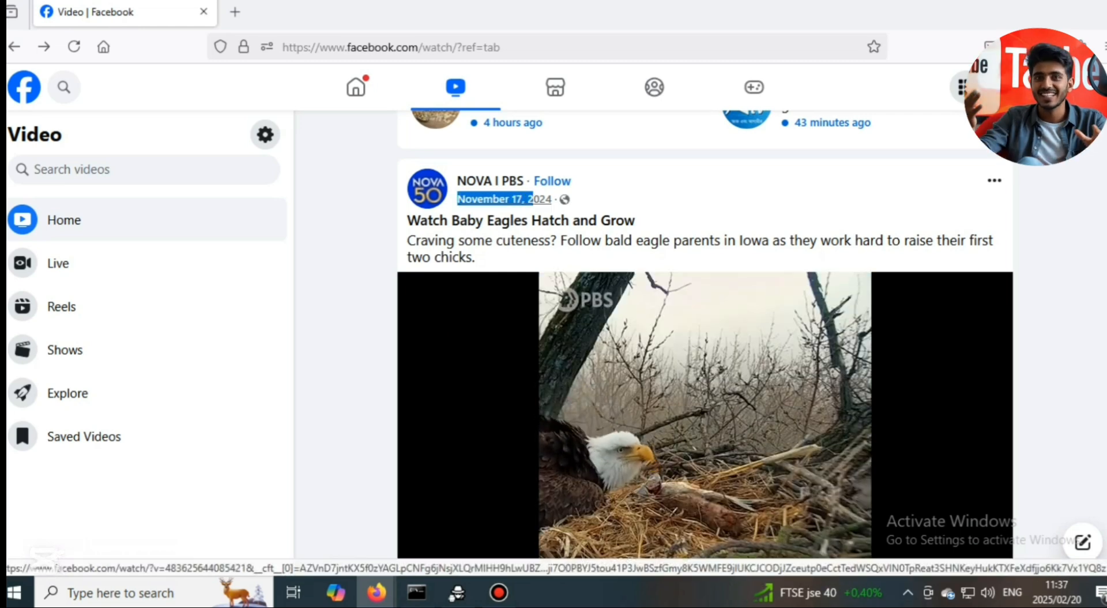
scroll(705, 346, down, 4)
scroll(705, 342, down, 1)
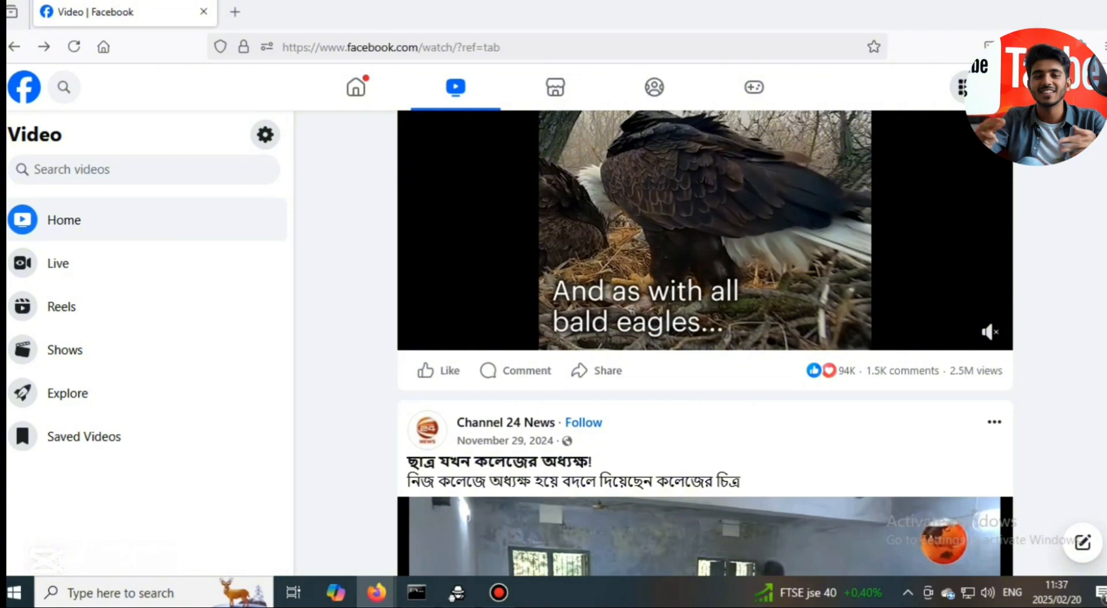
scroll(705, 346, down, 12)
scroll(705, 346, down, 3)
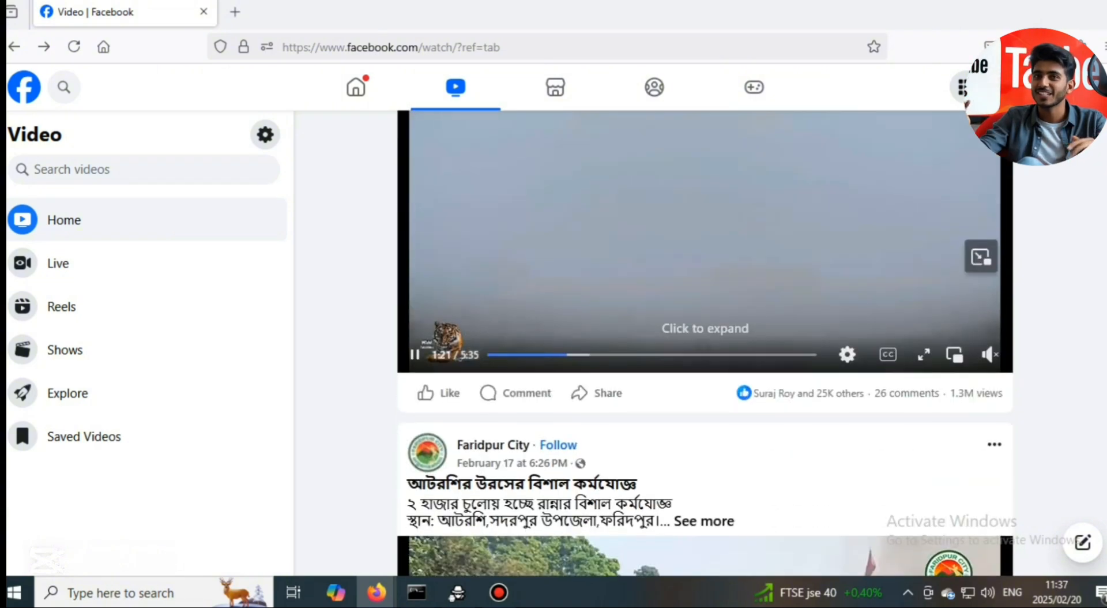
scroll(705, 346, up, 1)
scroll(705, 343, up, 1)
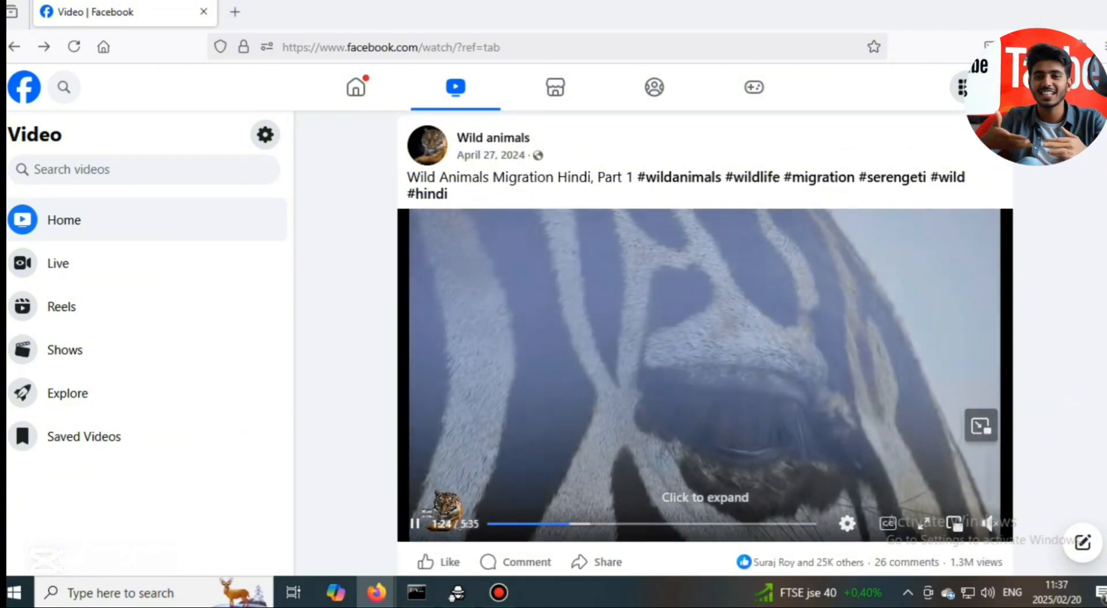
scroll(705, 342, down, 2)
scroll(705, 342, up, 1)
scroll(705, 343, down, 4)
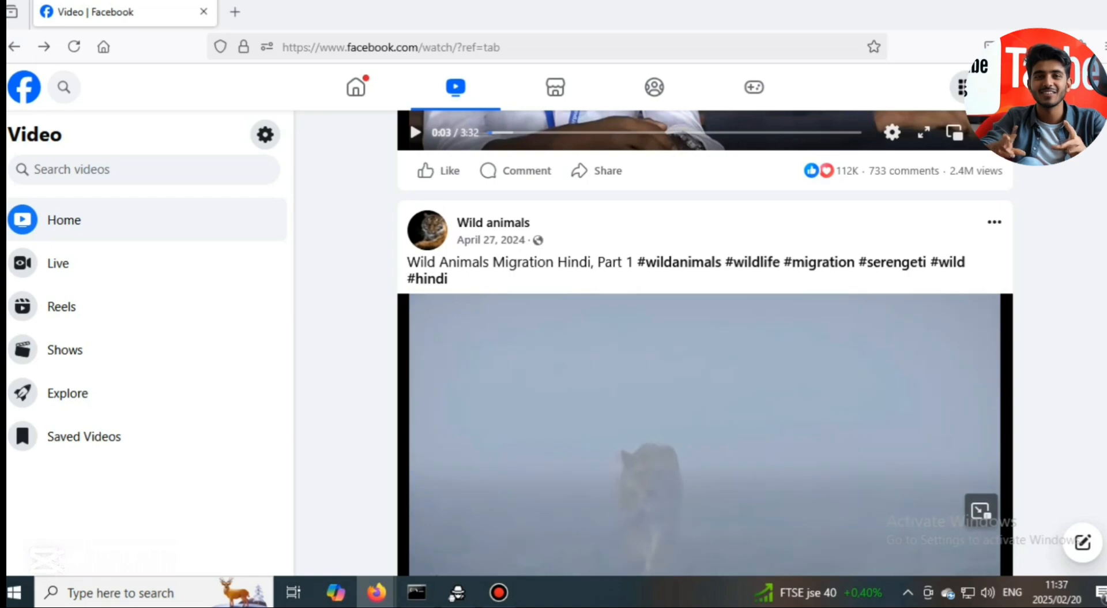
scroll(705, 343, up, 4)
scroll(705, 342, down, 2)
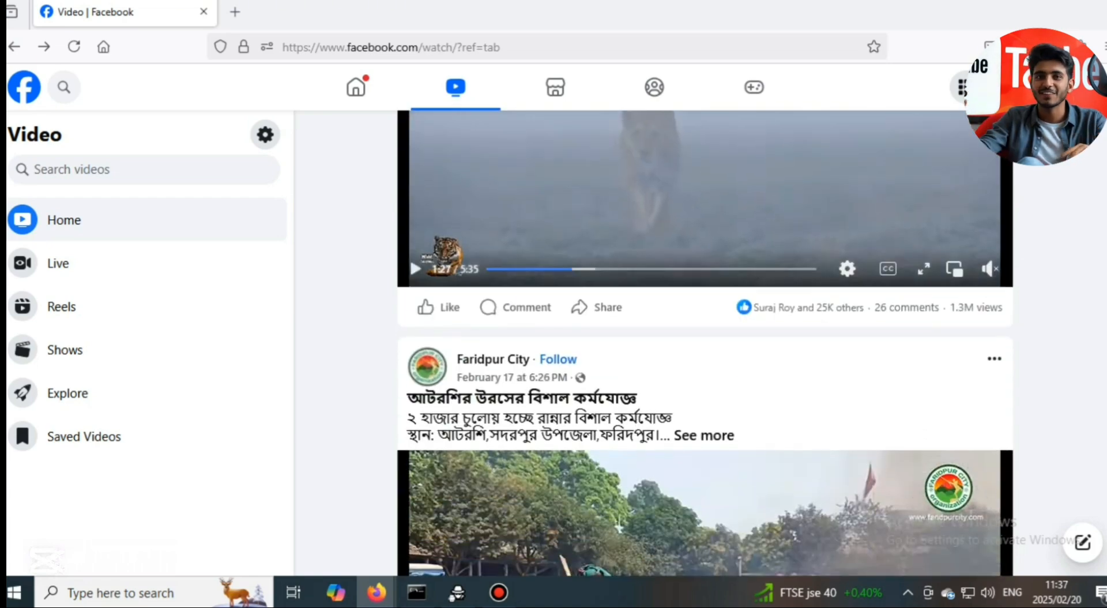
- Browse further videos in the feed and check the engagement figures of the wildlife ones, including the Israel Raptor Nest Cam eagle nest video
scroll(705, 343, down, 10)
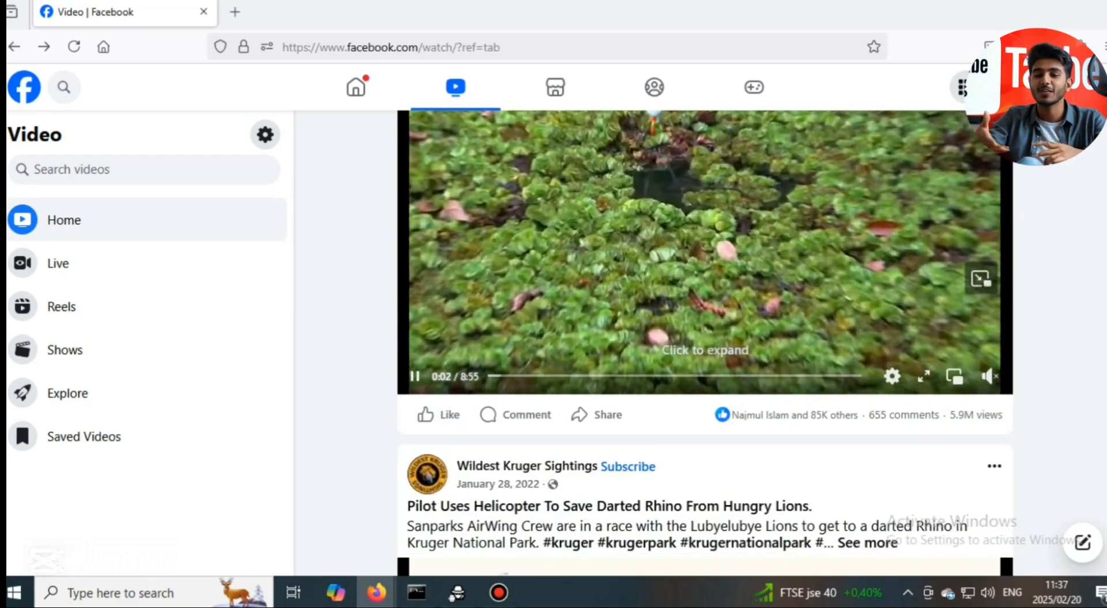
scroll(705, 343, up, 1)
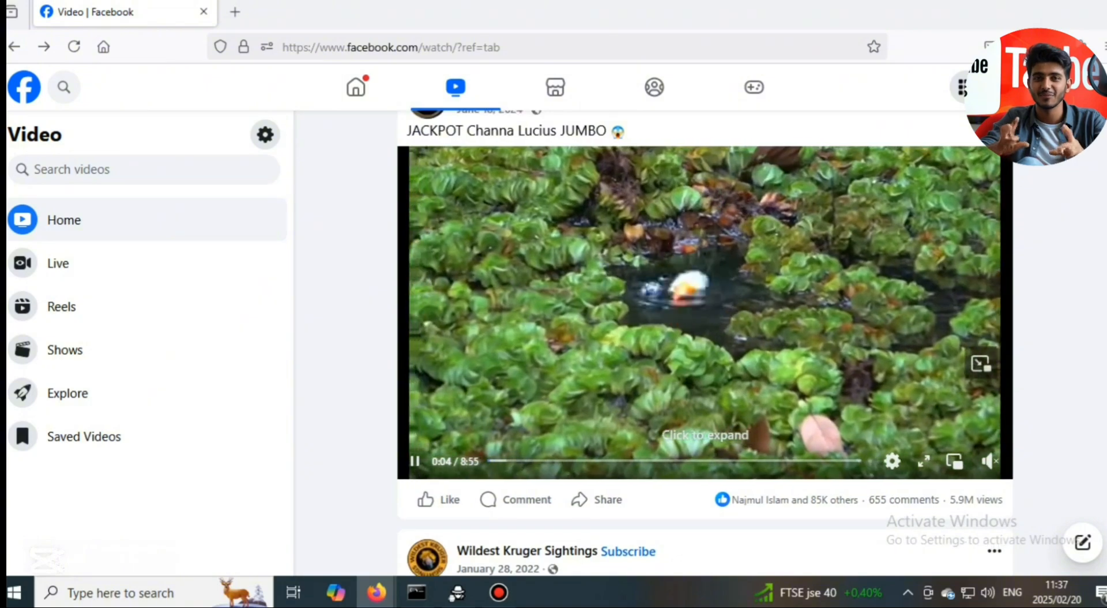
scroll(705, 343, down, 10)
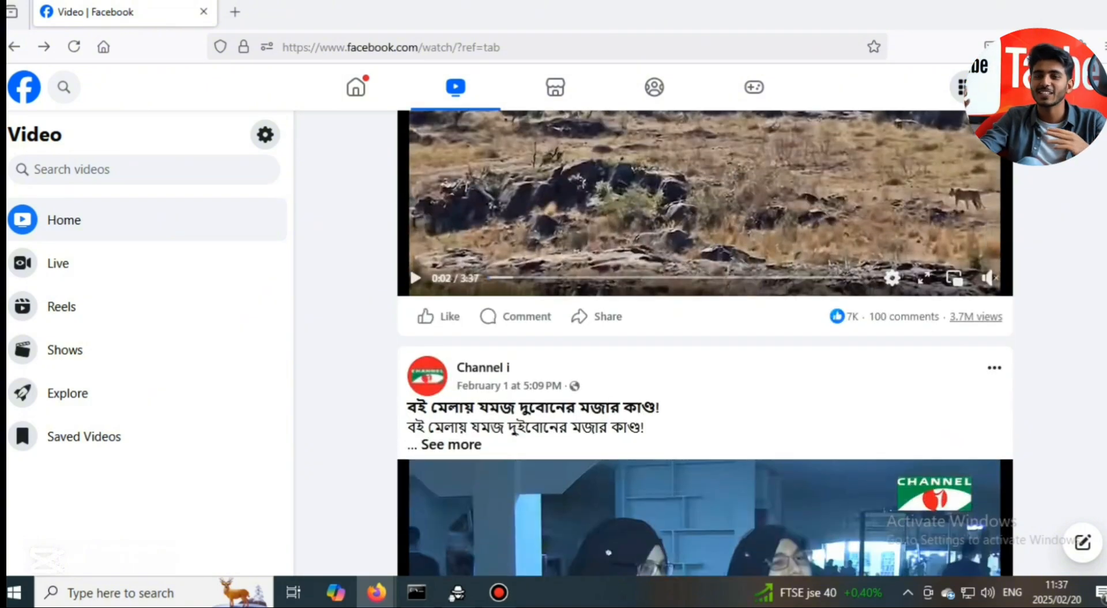
scroll(705, 342, up, 2)
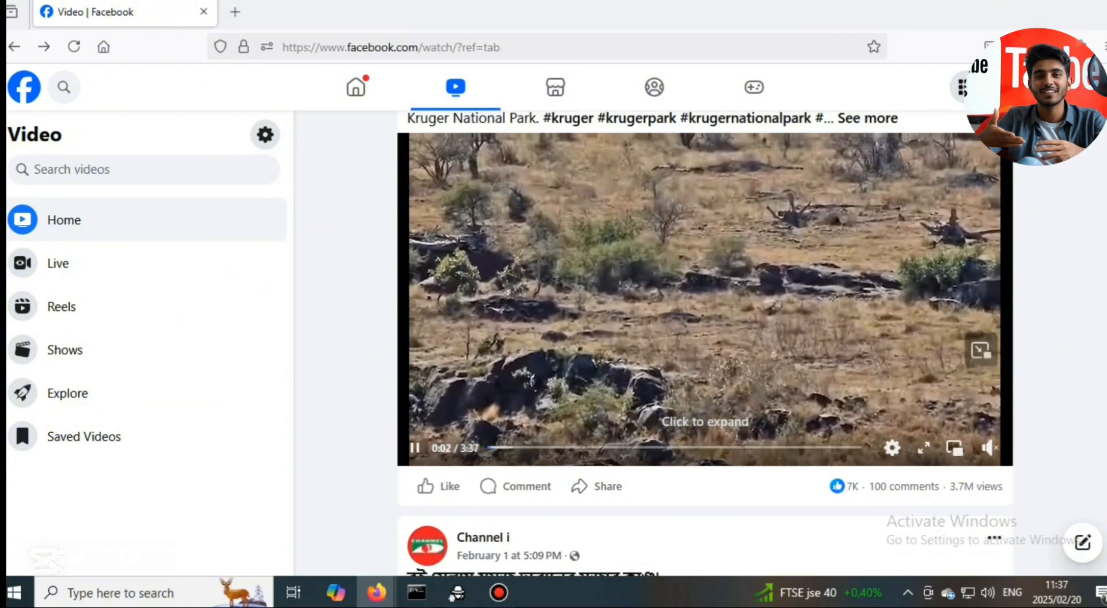
scroll(705, 342, down, 12)
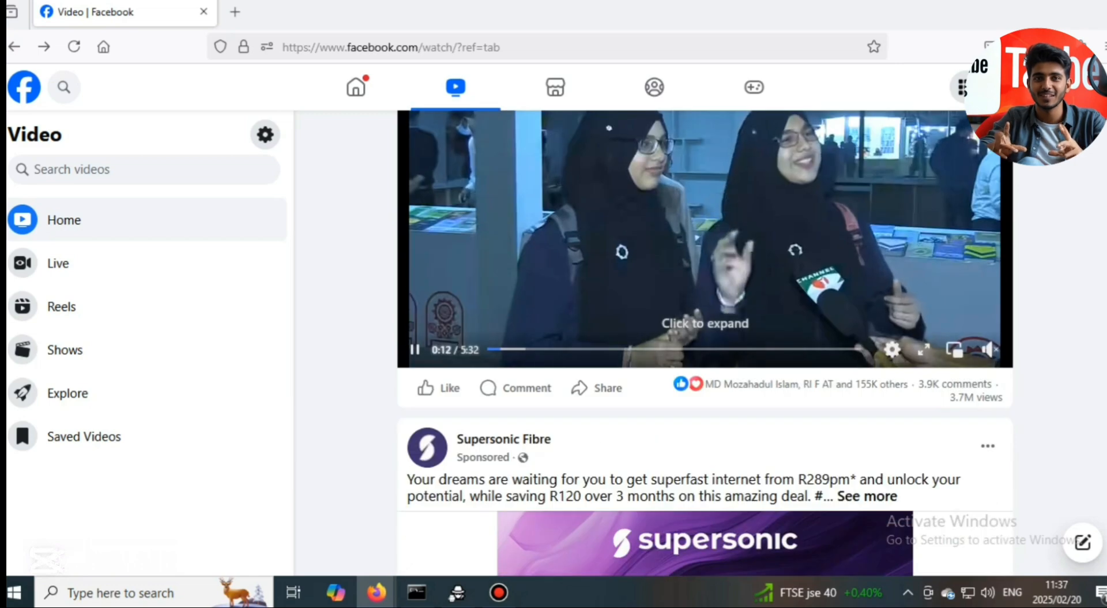
scroll(705, 343, down, 15)
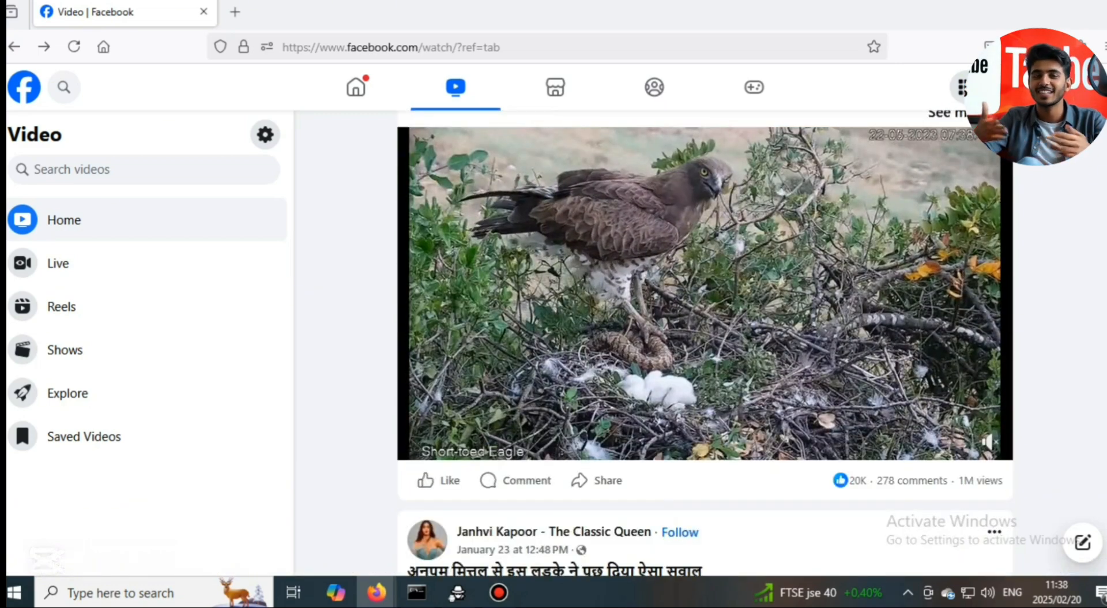
scroll(705, 342, down, 8)
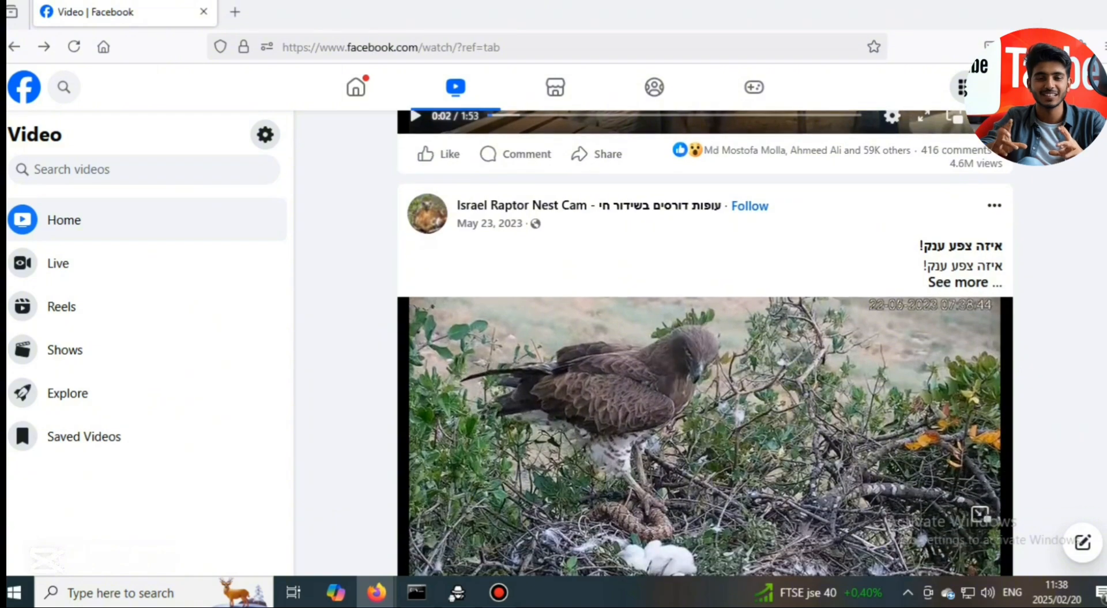
scroll(704, 343, down, 3)
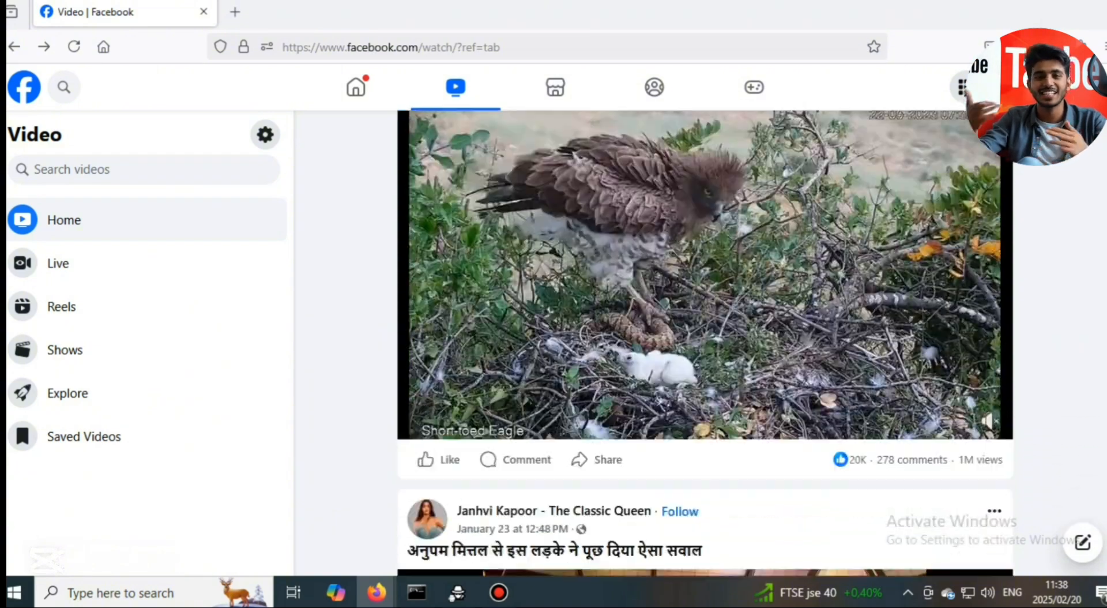
scroll(704, 343, down, 2)
scroll(705, 343, up, 1)
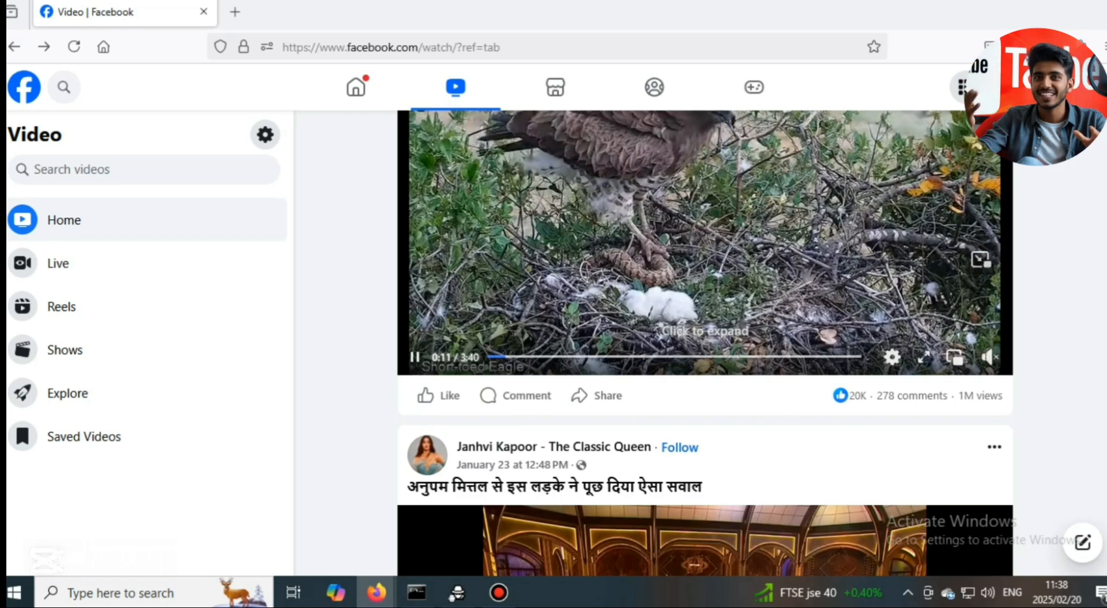
scroll(704, 343, up, 1)
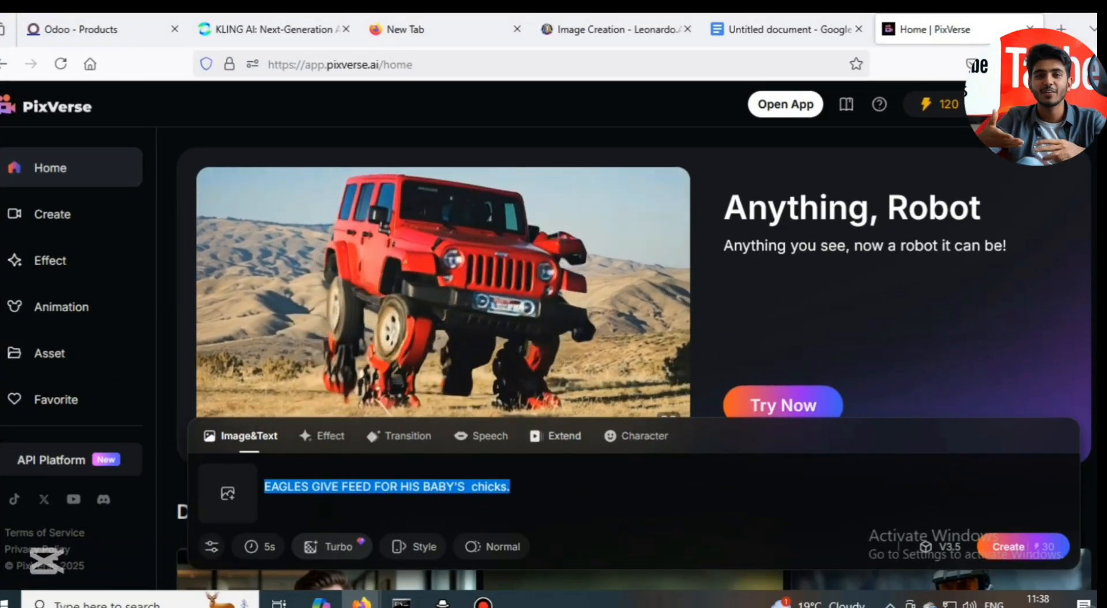
- Clear the existing prompt "EAGLES GIVE FEED FOR HIS BABY'S chicks." from the video generation box
key(BackSpace)
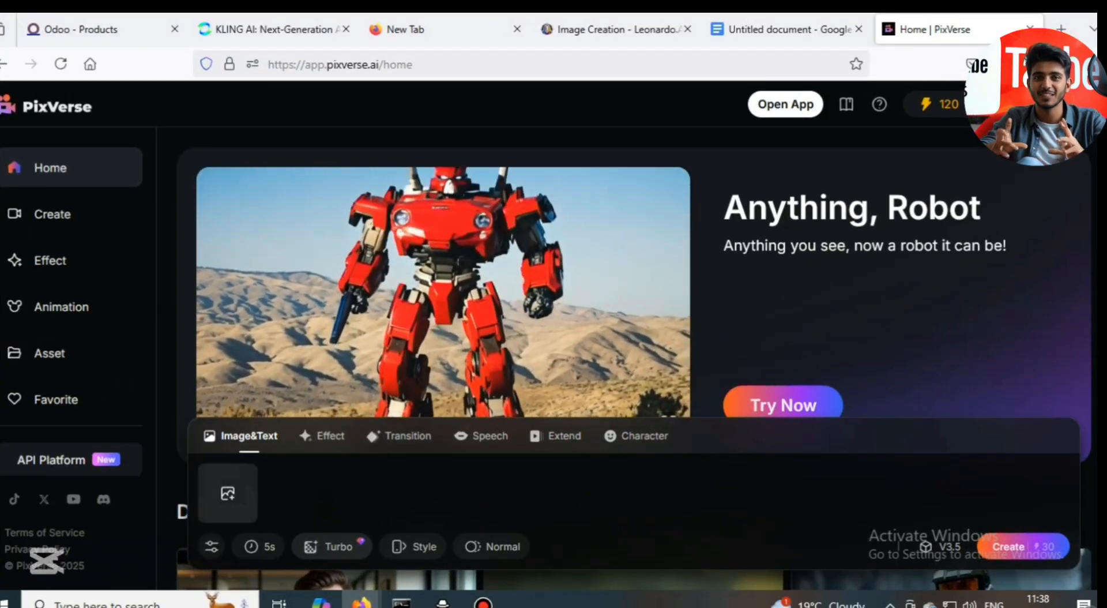
click(228, 493)
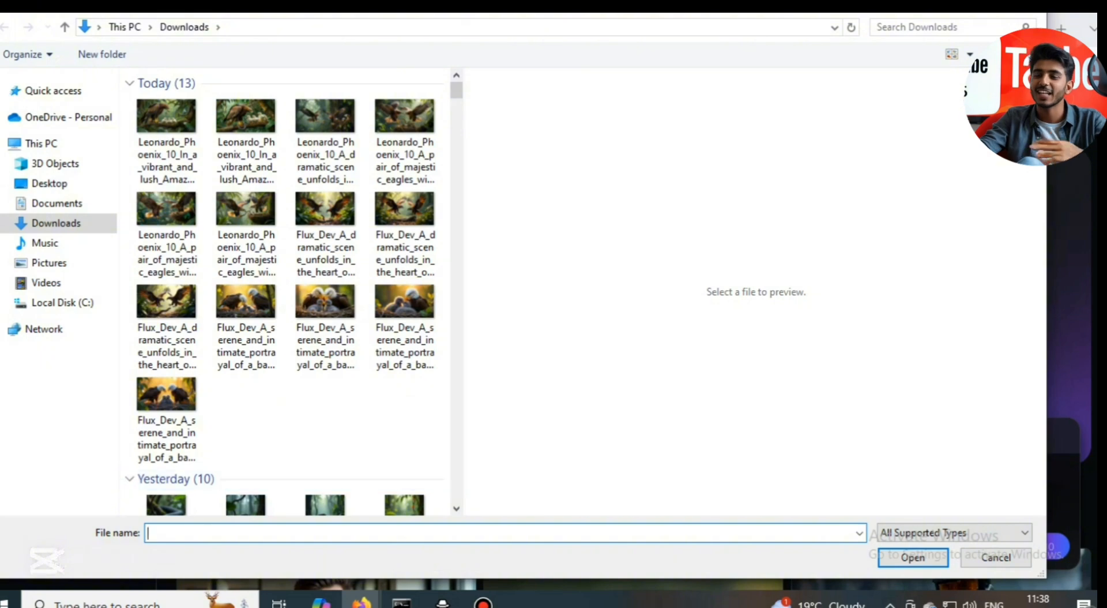
key(Escape)
- Open the subscription page and check the daily, membership and bonus credits of the current plan
mouse_move(333, 547)
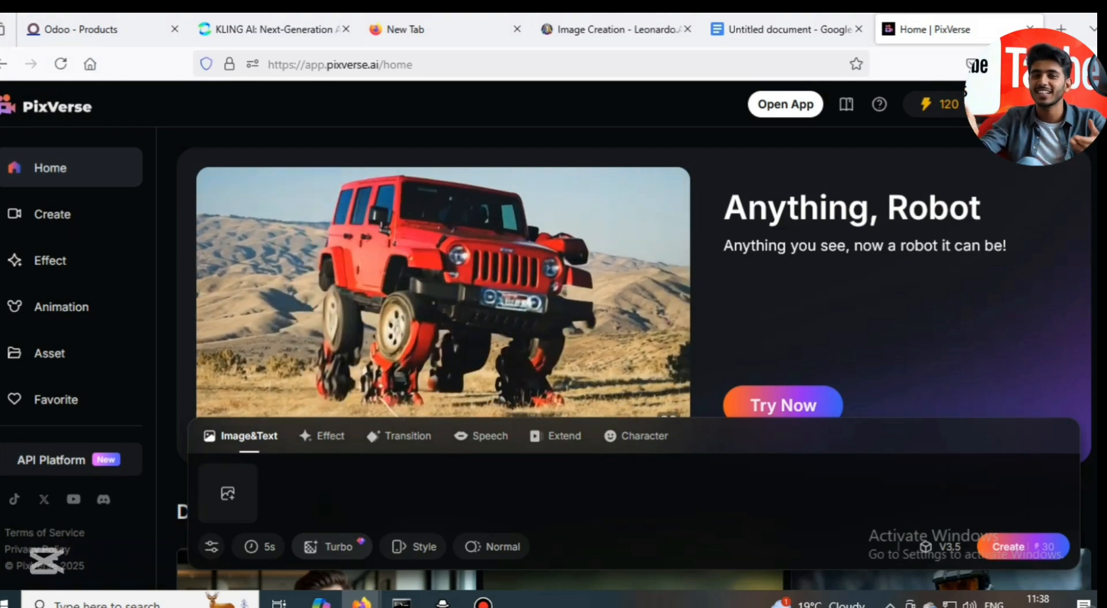
click(996, 104)
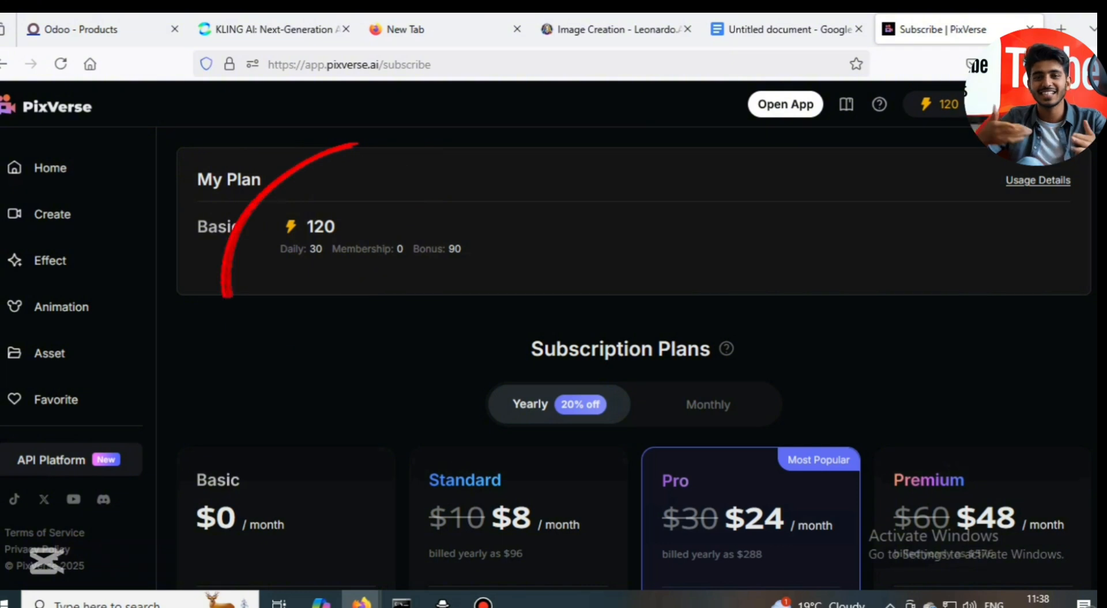
drag(280, 249, 322, 248)
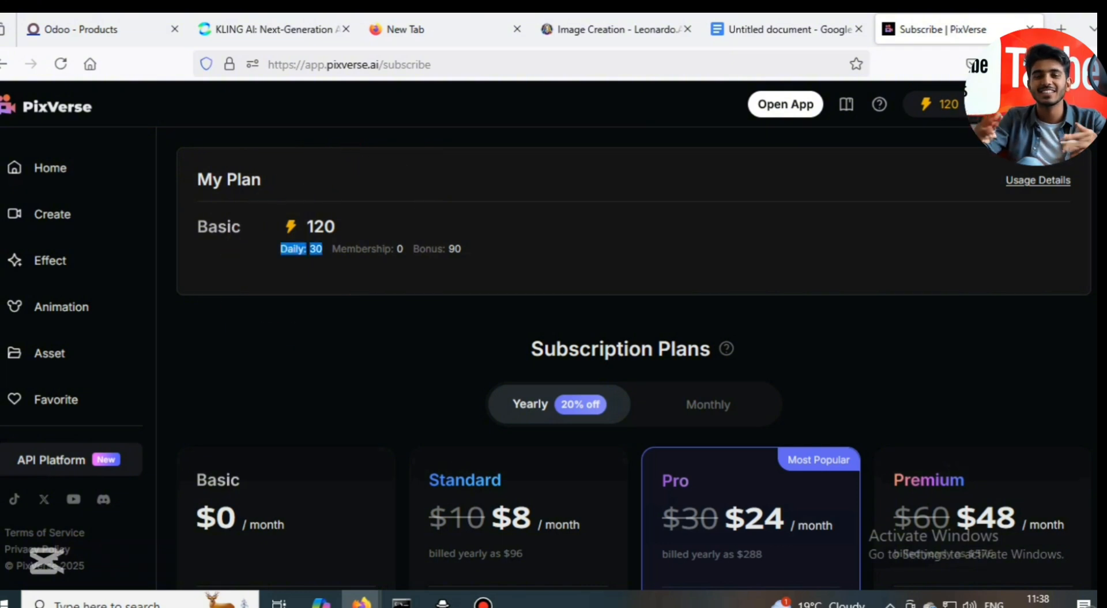
click(465, 253)
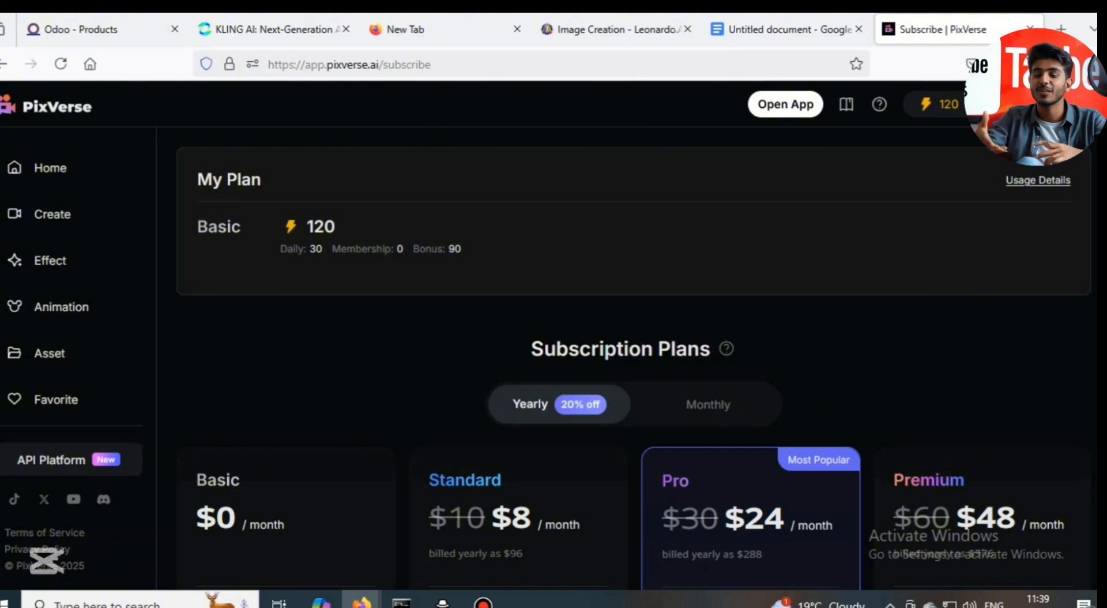
- Open the Create page, start an image upload and preview the Flux_Dev eagle images in the Downloads folder
click(52, 214)
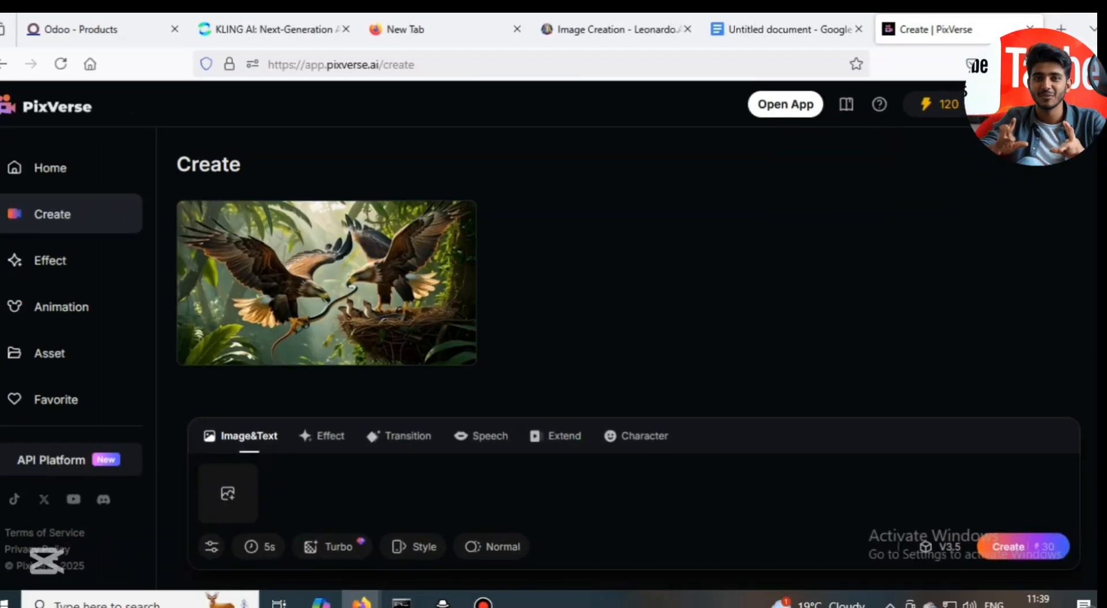
click(228, 493)
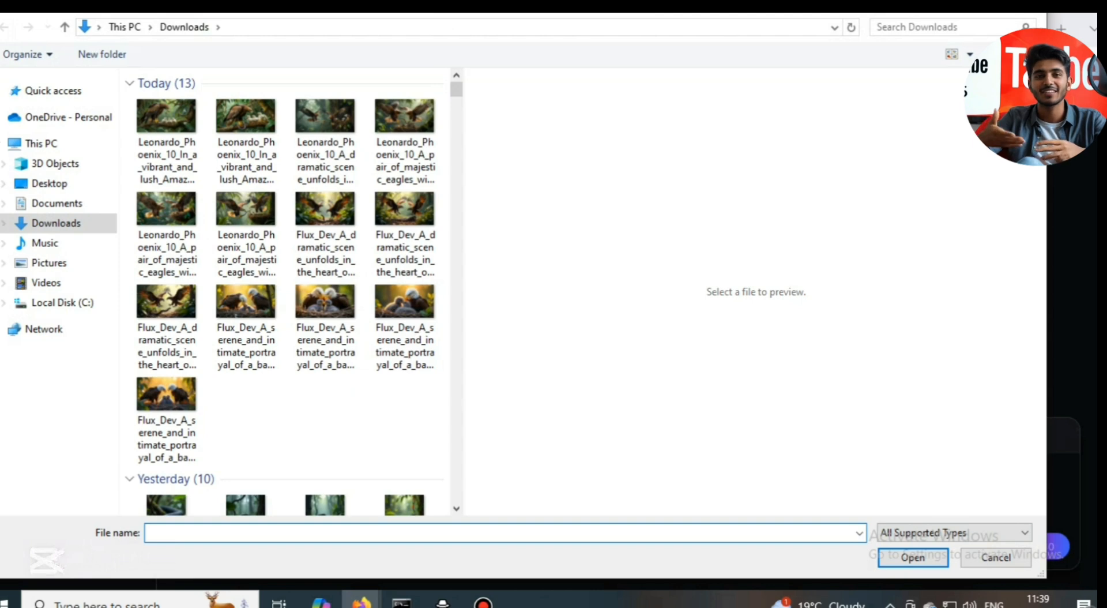
click(166, 419)
click(166, 328)
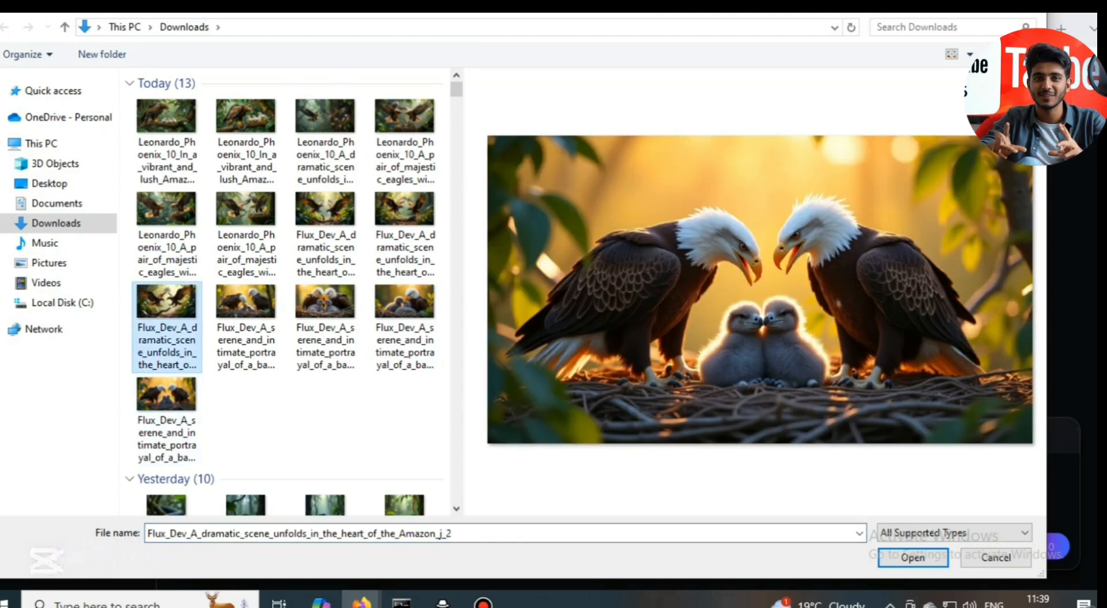
key(Right)
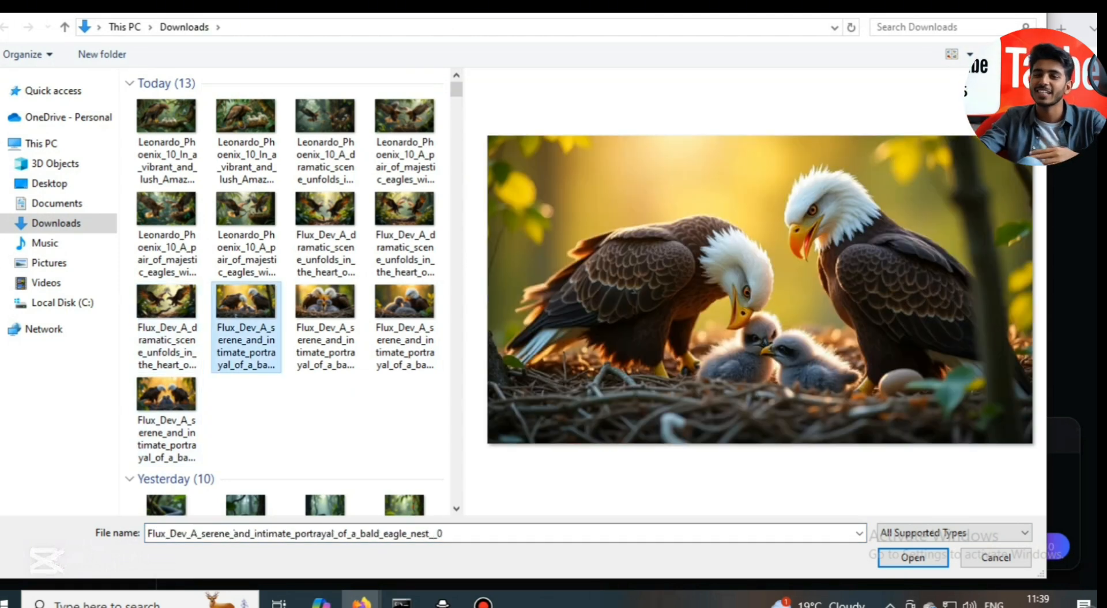
click(326, 328)
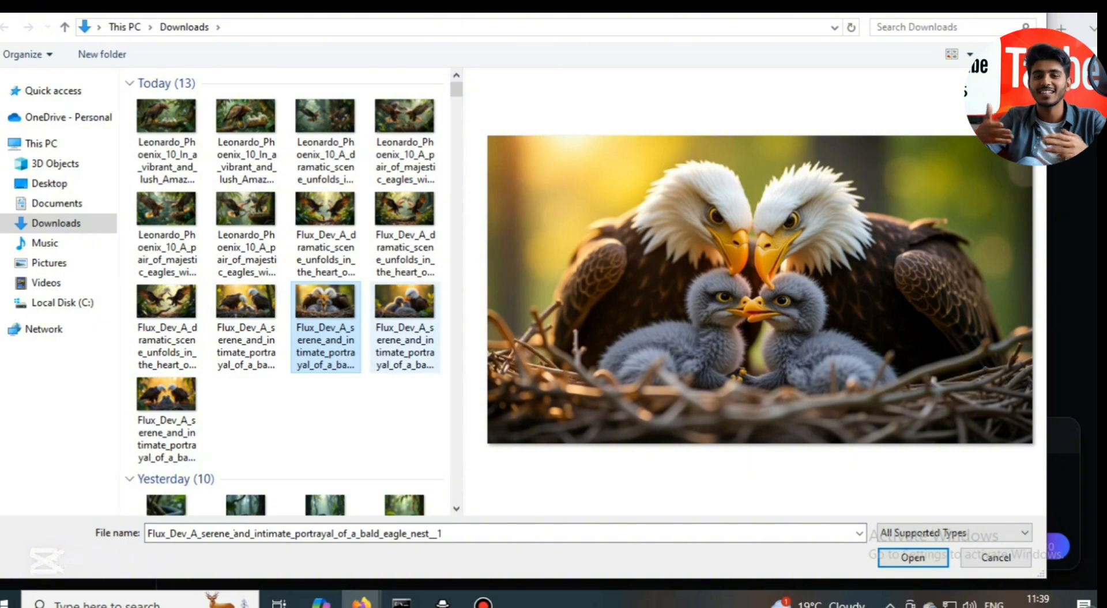
click(405, 327)
click(326, 327)
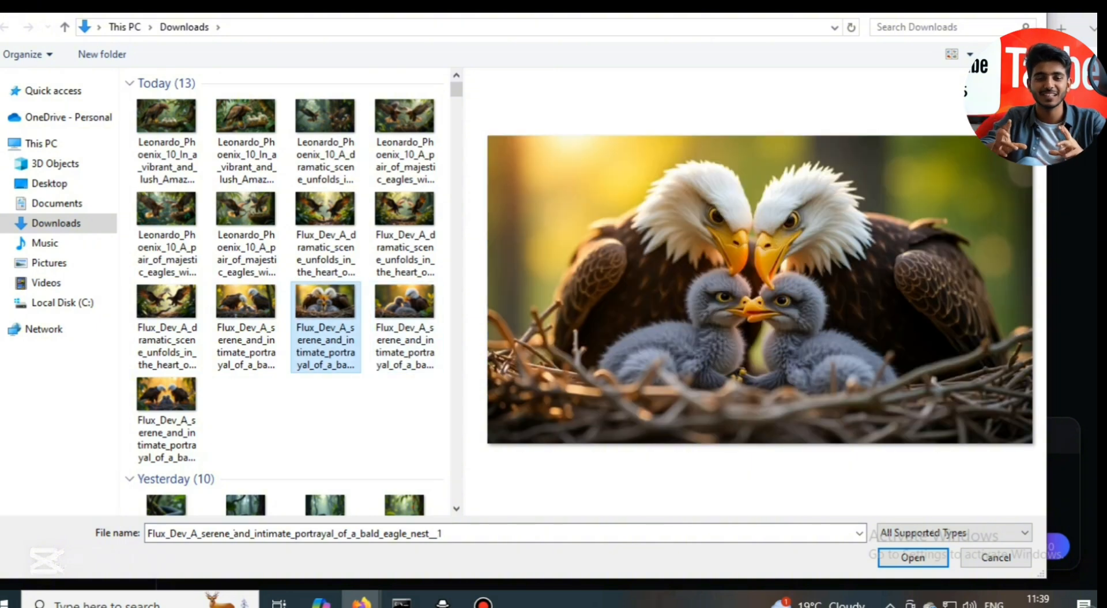
key(Left)
click(405, 235)
click(369, 415)
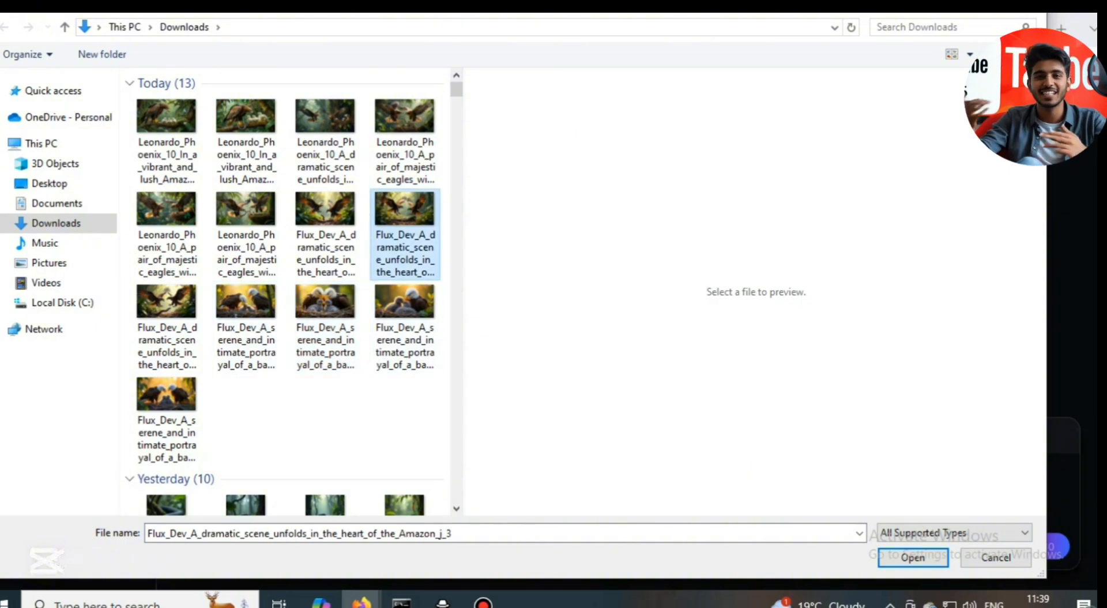
- Compare the Leonardo_Phoenix eagle images and upload Leonardo_Phoenix_10_A_dramatic_scene_unfolds_in_the_lush_Amazo_0 as the video's source image
key(Left)
key(Left)
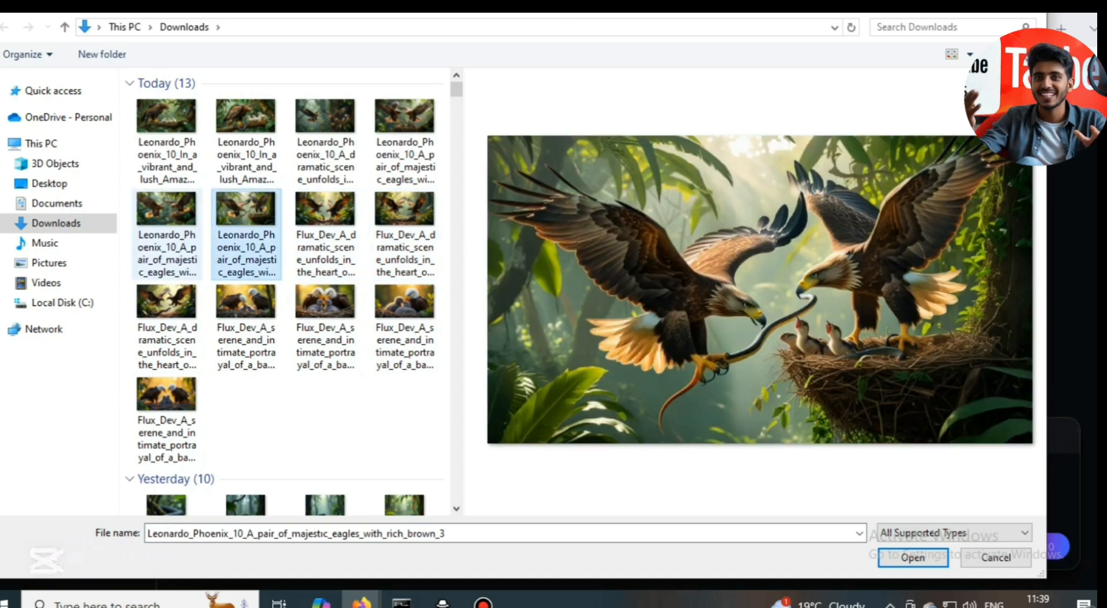
key(Left)
key(Left)
key(Left)
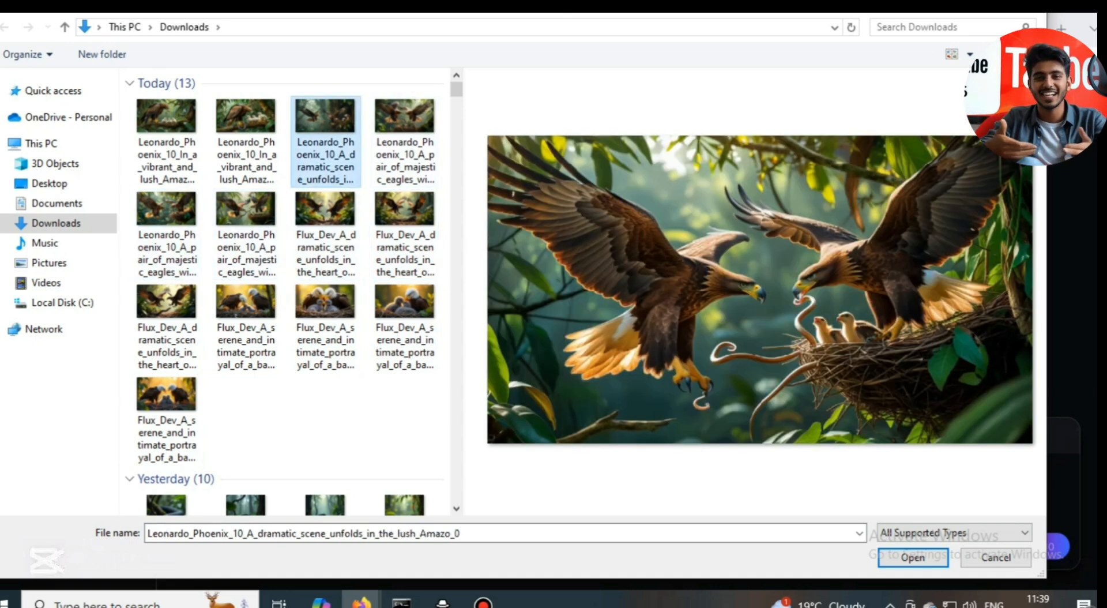
key(Right)
key(Left)
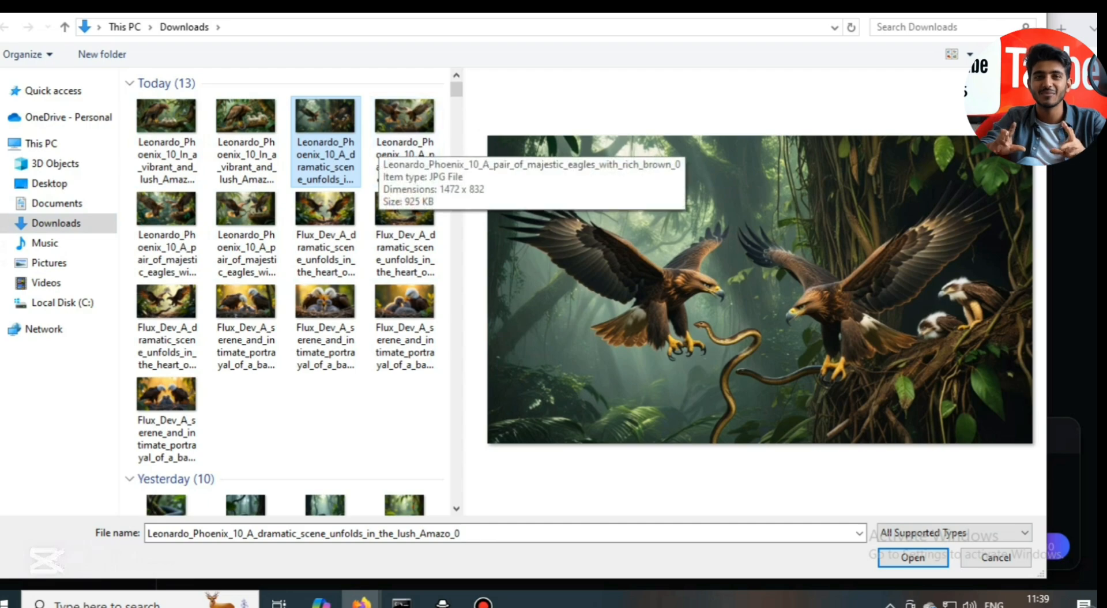
click(913, 558)
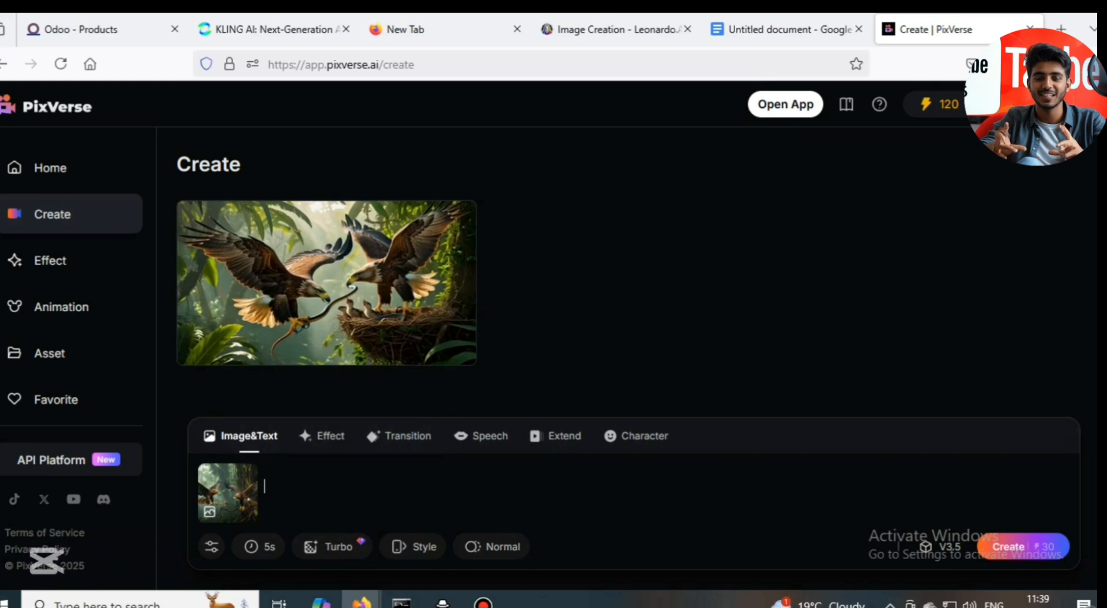
- Copy the text from "Watch Baby Eagles Hatch and Grow" through "first two chicks." in the Google Docs document and paste it as PixVerse's video prompt
click(799, 30)
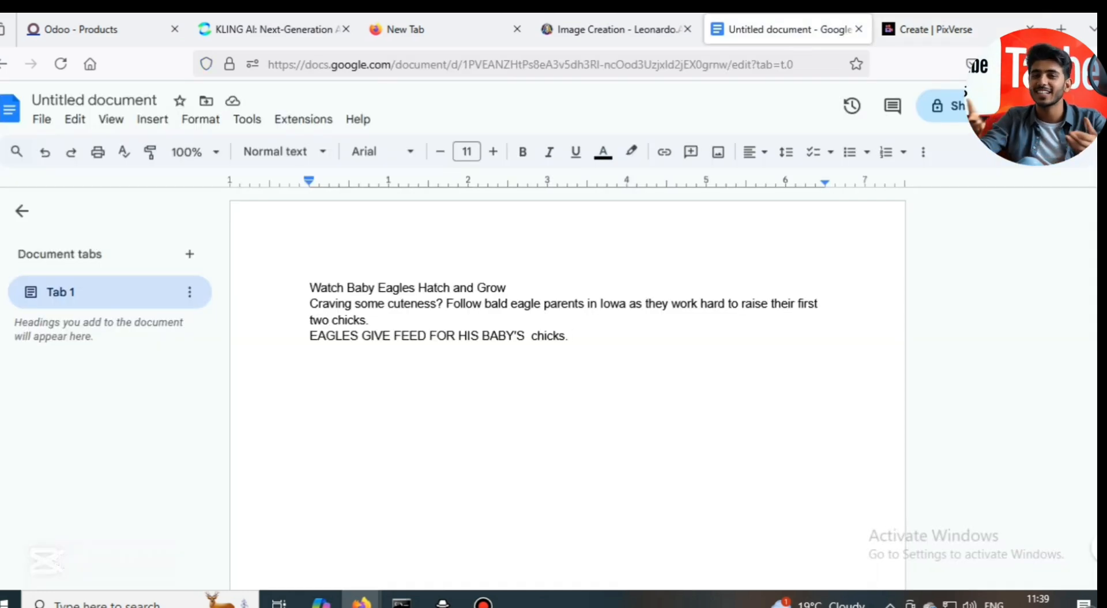
drag(311, 288, 395, 321)
right_click(413, 297)
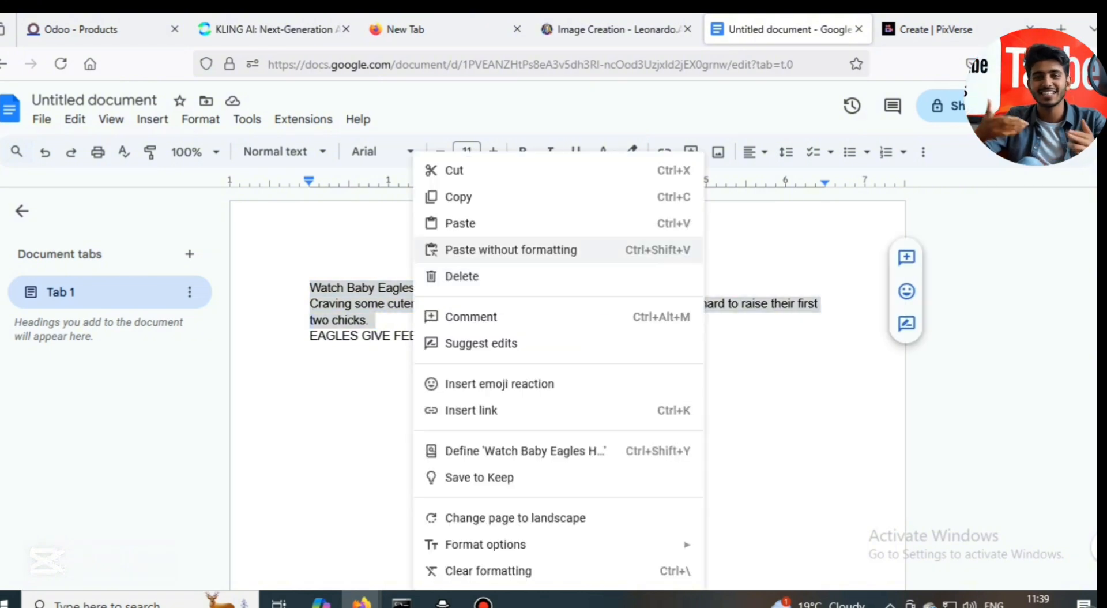
click(453, 197)
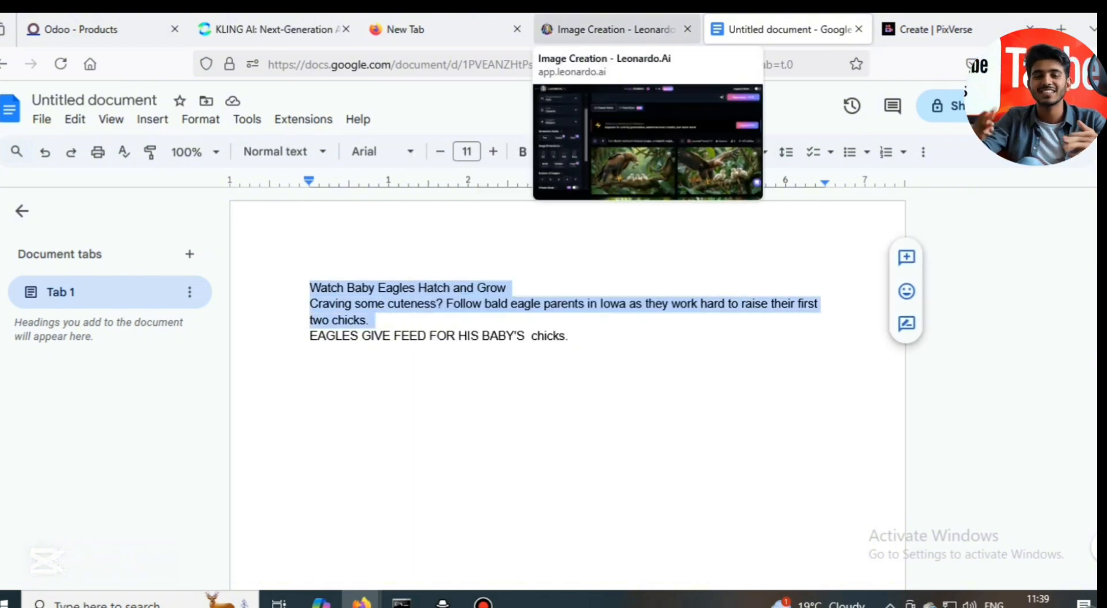
click(936, 30)
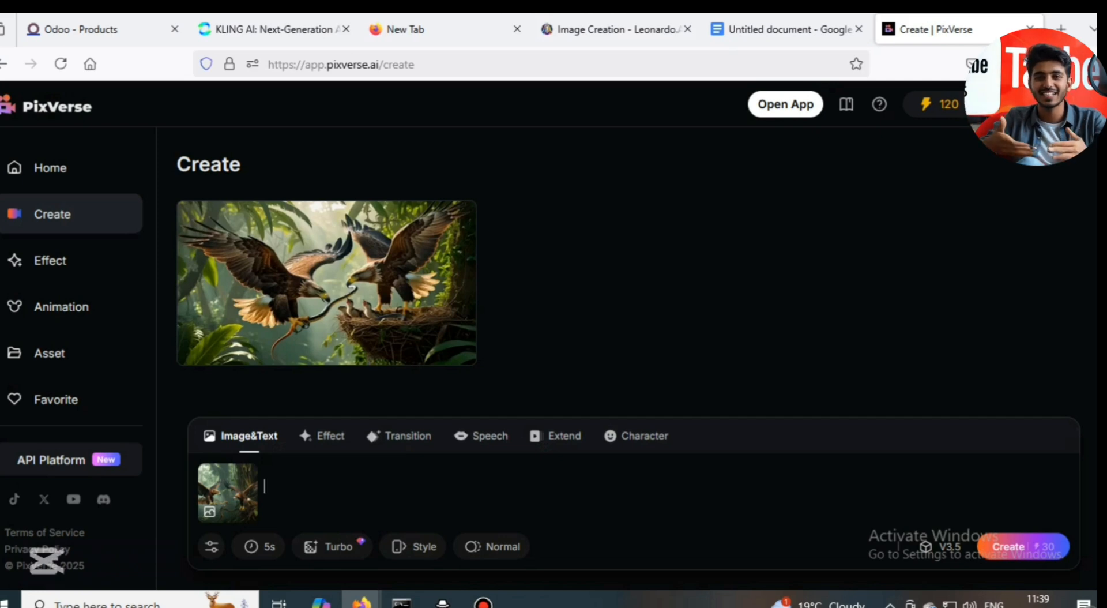
right_click(290, 485)
click(333, 305)
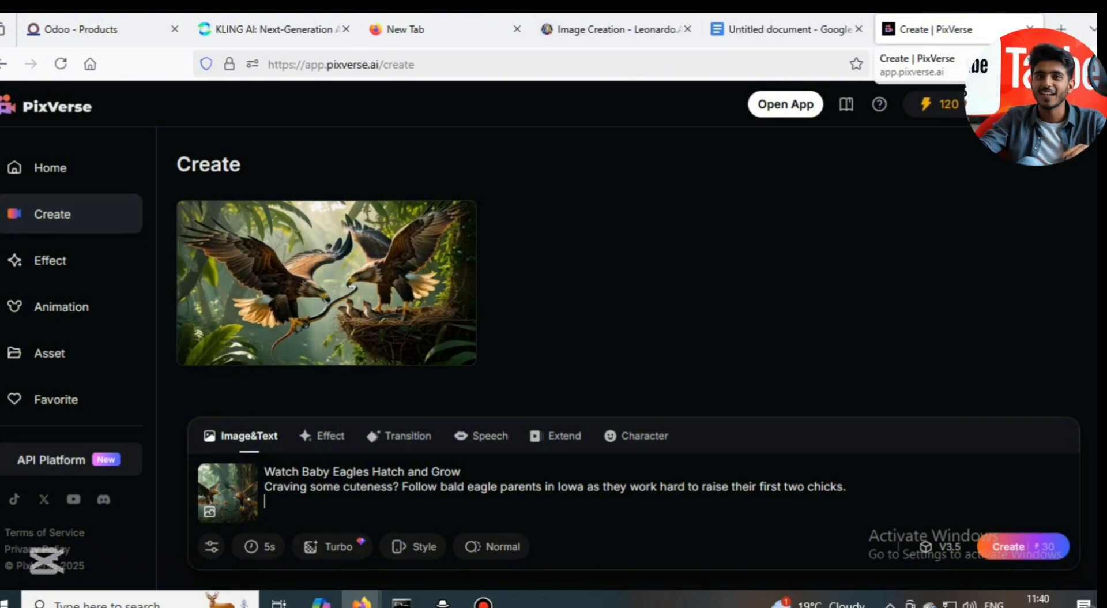
- Generate the eagle video from the uploaded image and pasted prompt, and watch the result
mouse_move(778, 29)
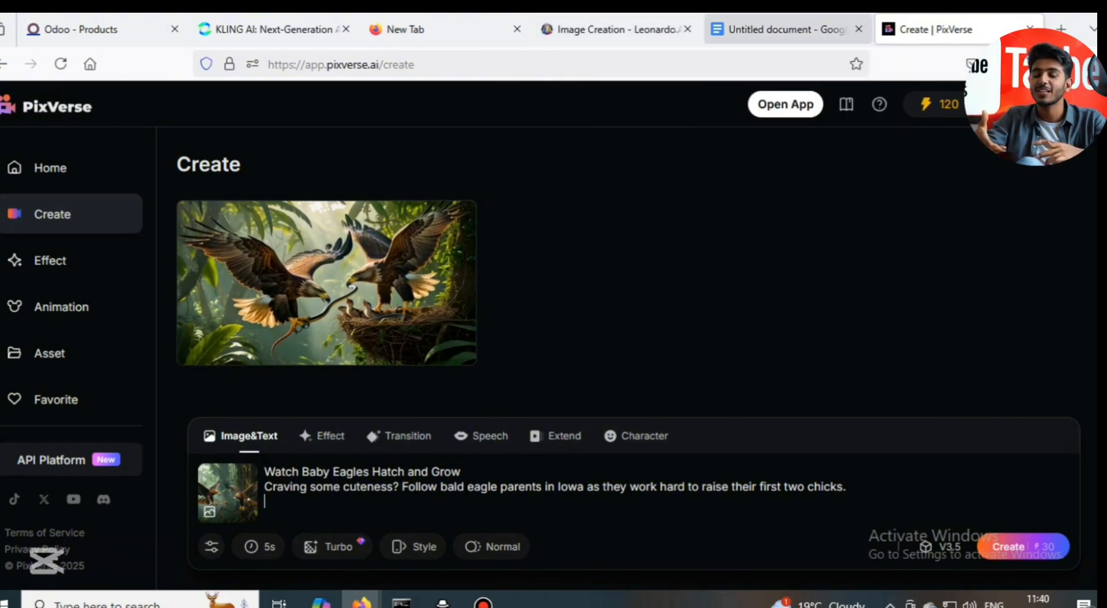
mouse_move(229, 494)
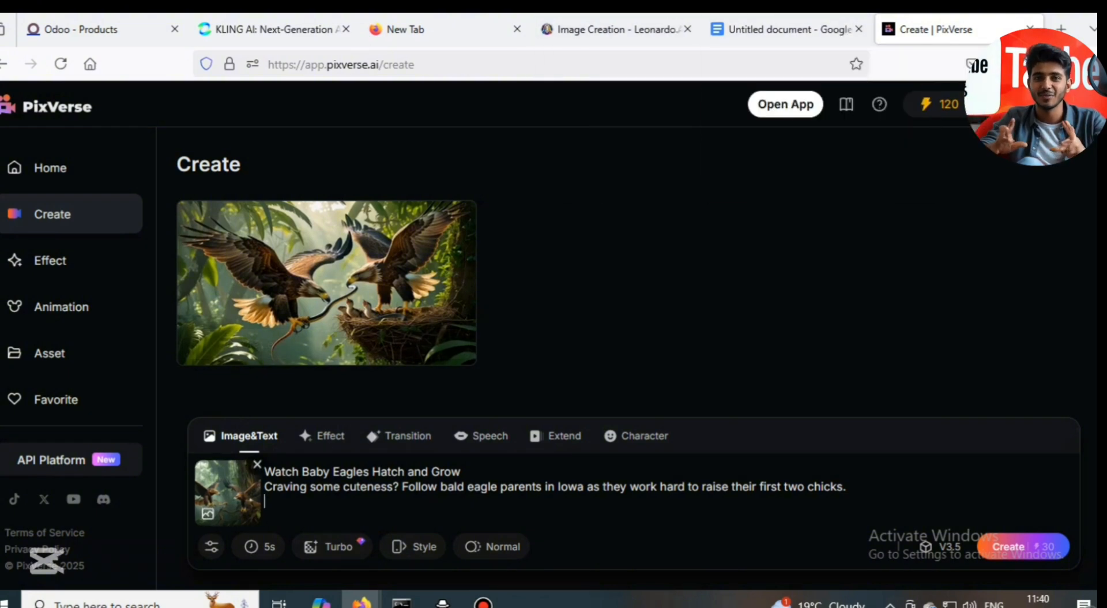
mouse_move(332, 546)
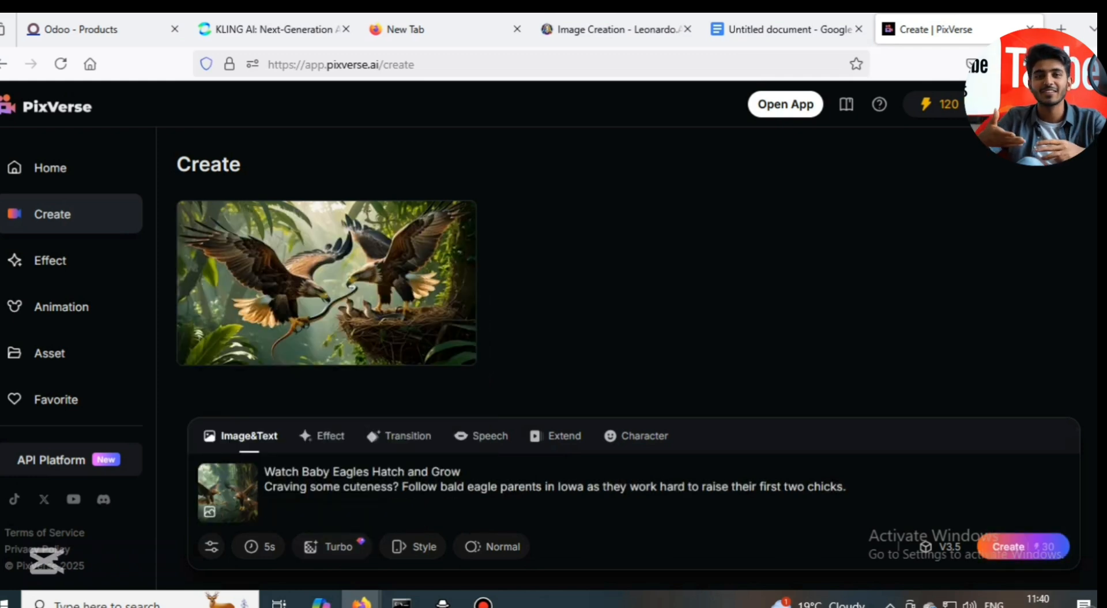
click(327, 288)
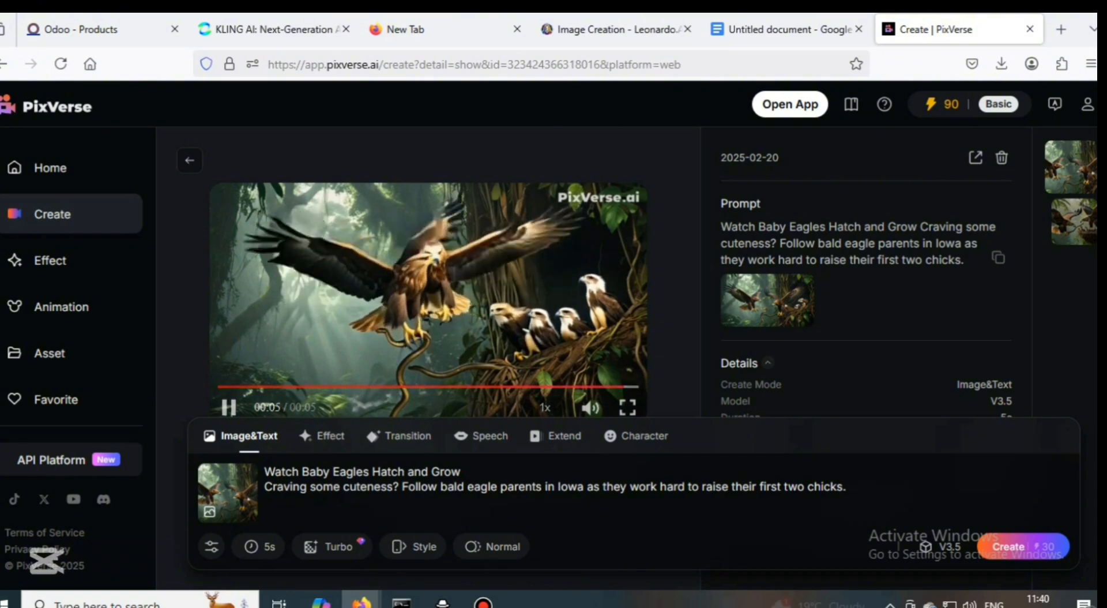
click(190, 160)
- Compare the Leonardo_Phoenix images in the Downloads folder and choose Leonardo_Phoenix_10_In_a_vibrant_and_lush_Amazon_jungle_a_maje_0 as the video's source image
mouse_move(327, 282)
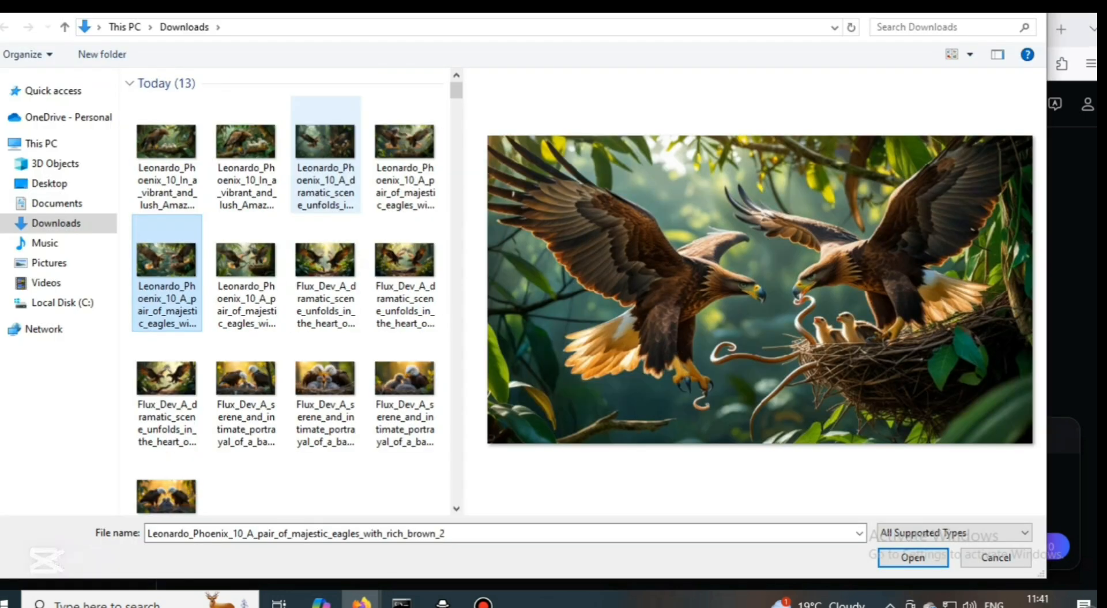
click(405, 155)
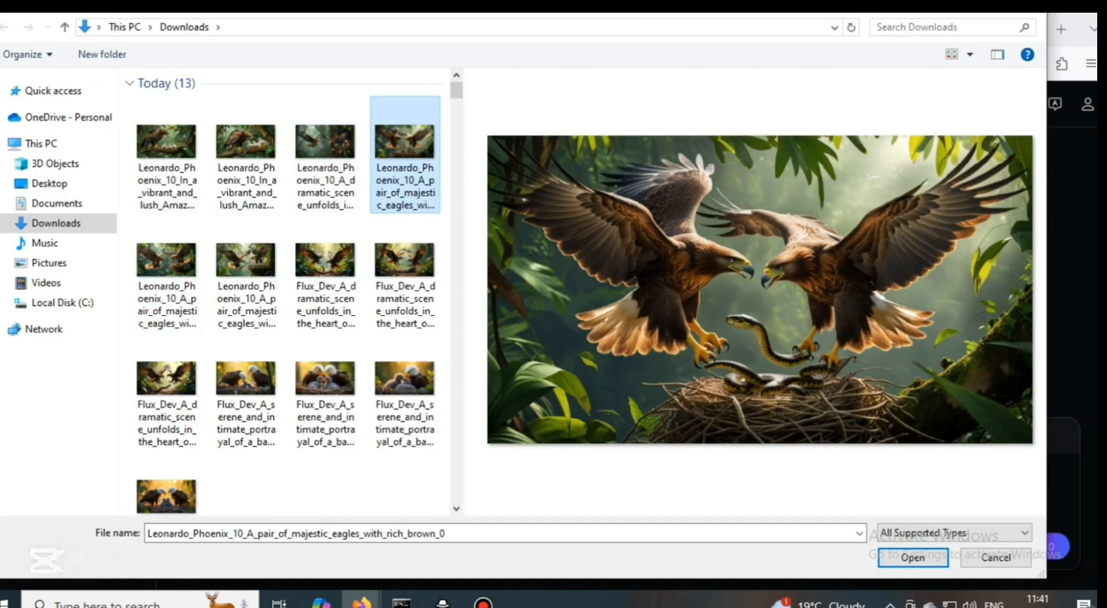
click(326, 154)
click(286, 167)
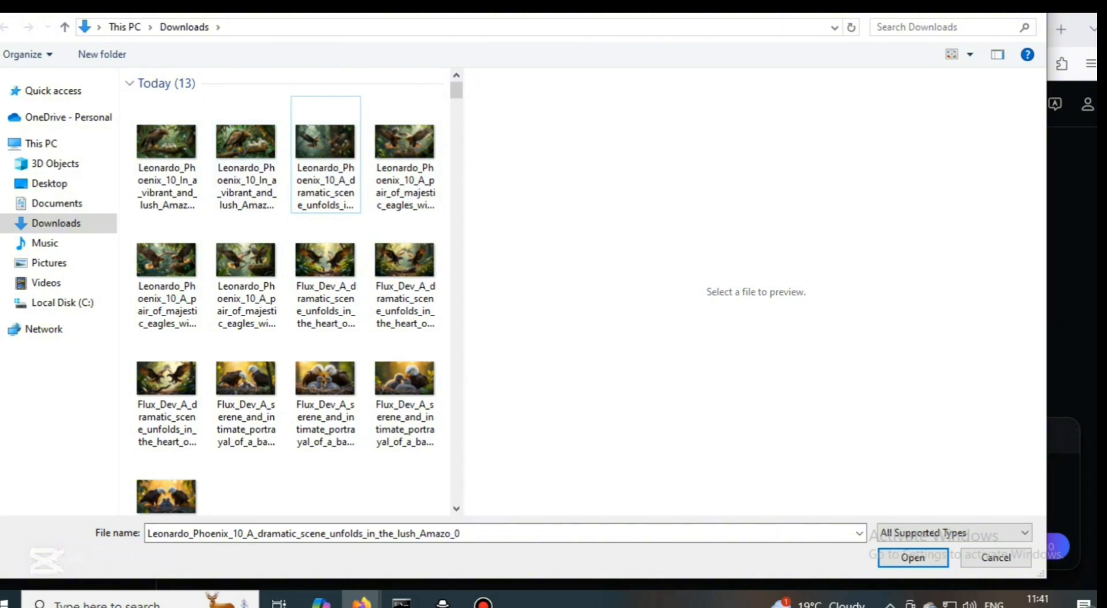
click(167, 154)
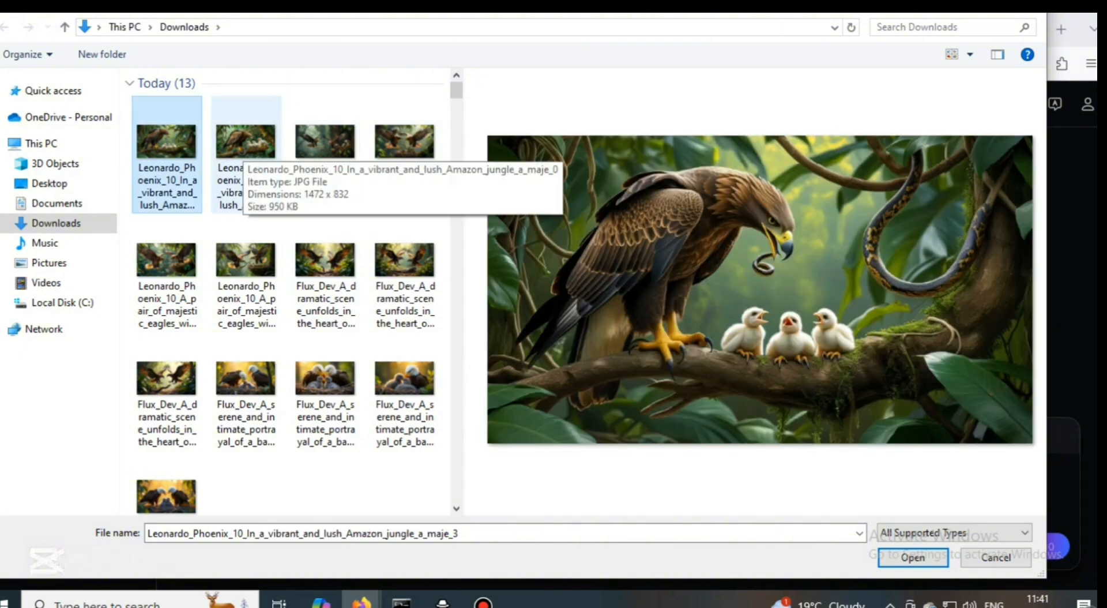
click(245, 151)
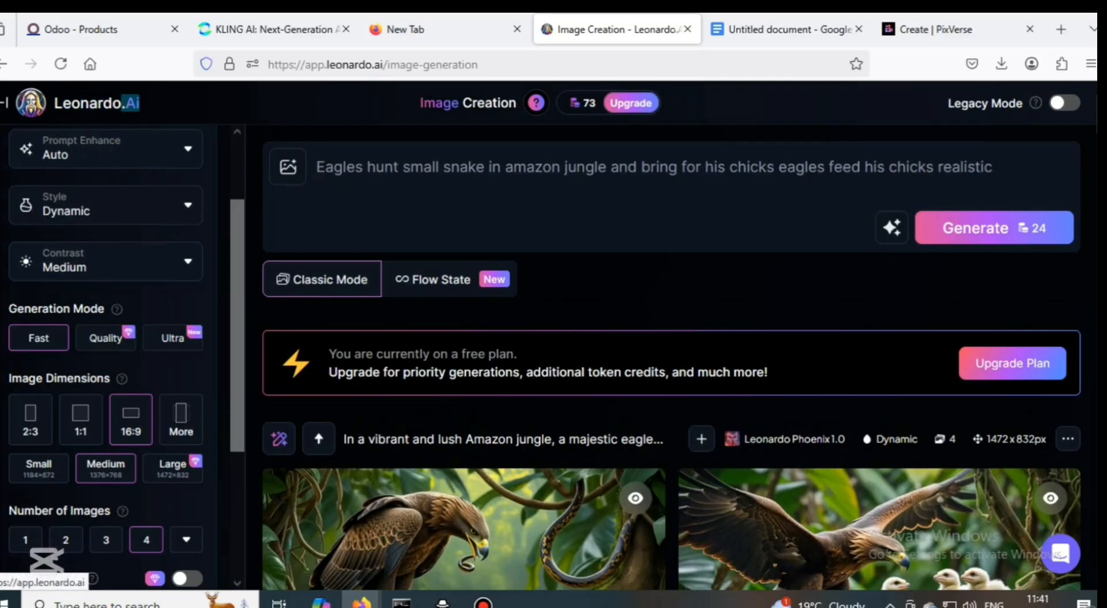
- Review the generated eagle, snake and chick images in the Leonardo.Ai generation history
scroll(865, 346, down, 15)
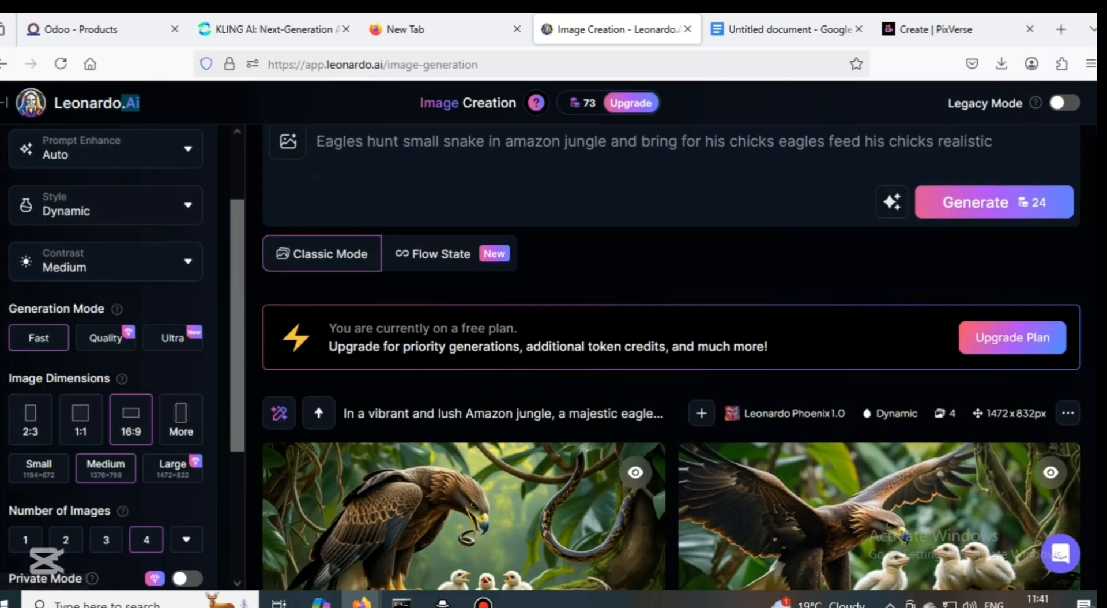
scroll(865, 346, down, 12)
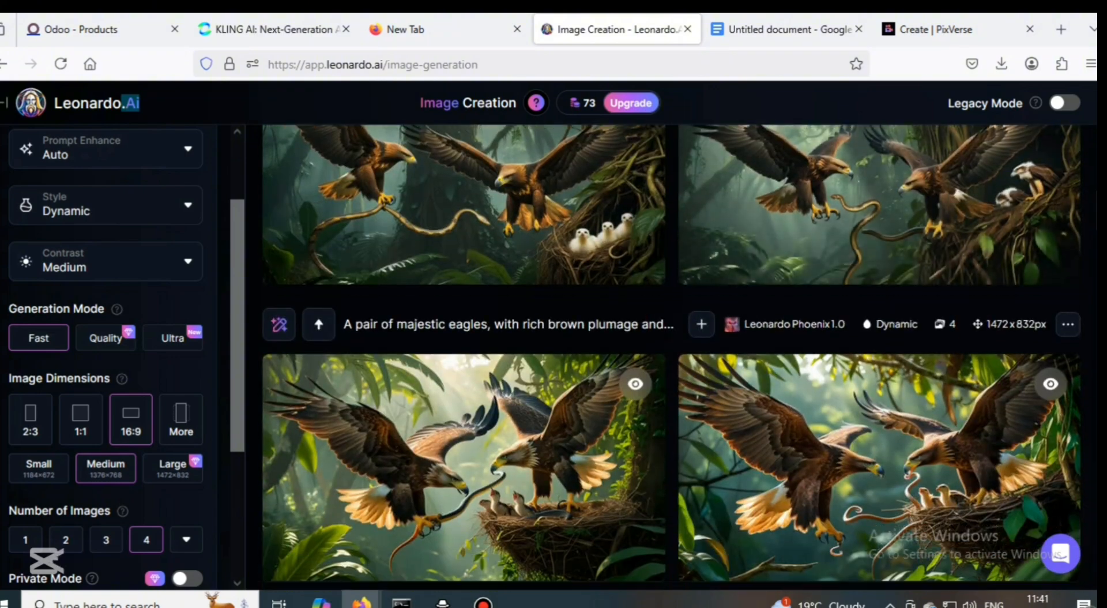
scroll(672, 357, up, 10)
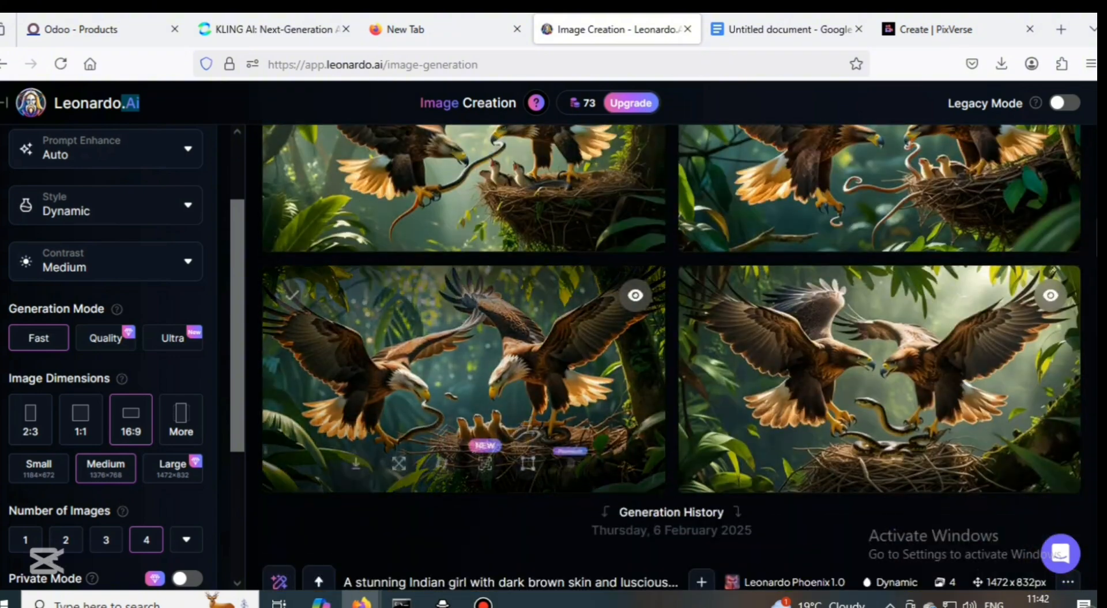
scroll(462, 462, up, 6)
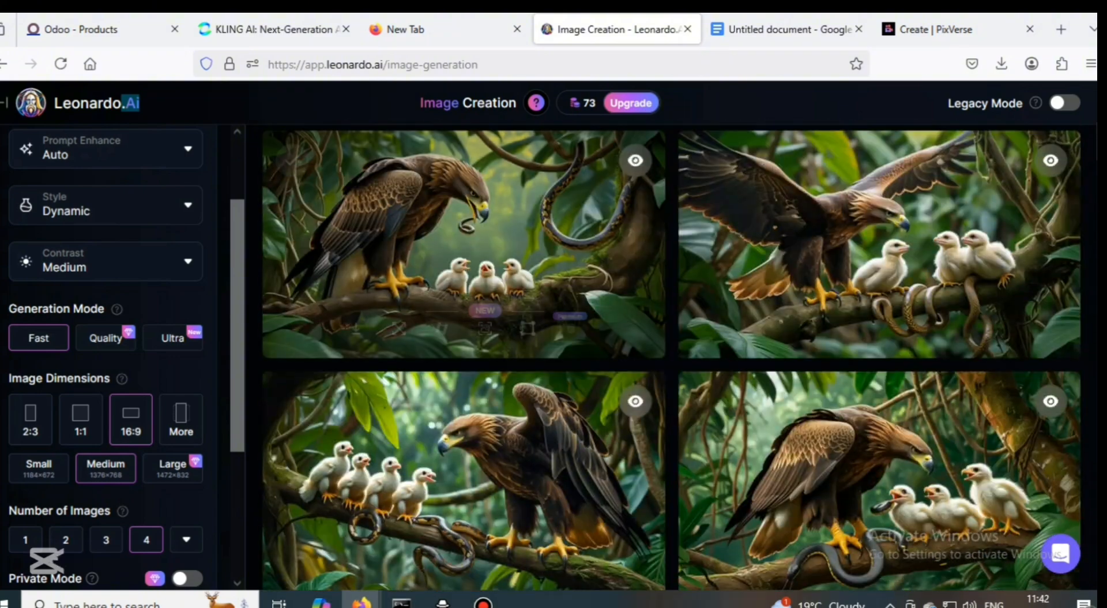
scroll(462, 462, down, 4)
scroll(462, 461, down, 4)
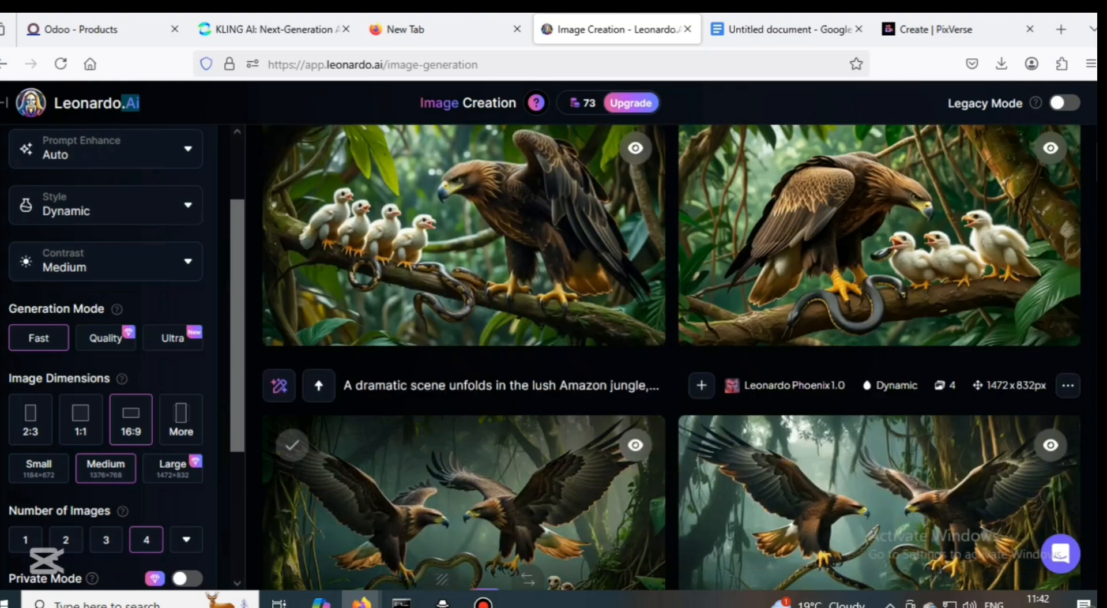
- Close the untitled Google Docs document and return to the empty prompt box on PixVerse's Create page
click(788, 29)
key(ctrl+shift+Tab)
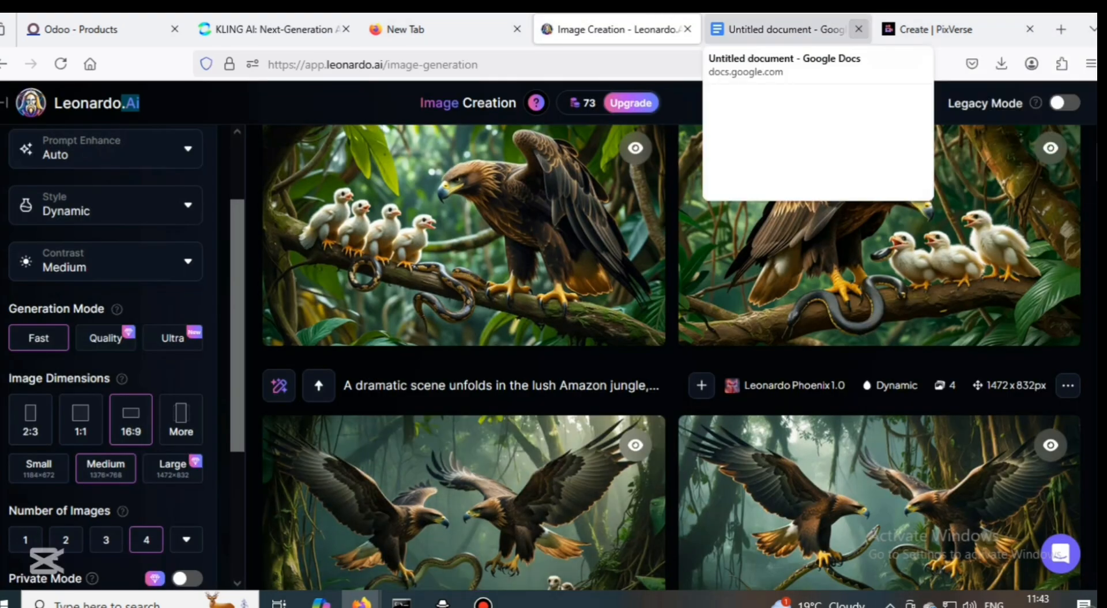
click(859, 28)
click(836, 29)
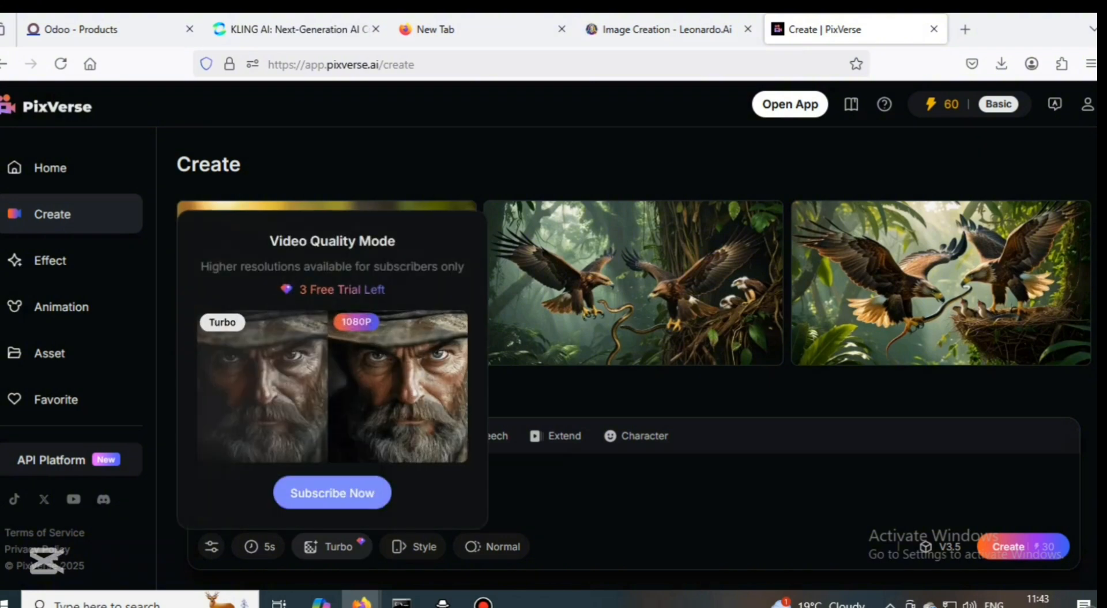
click(491, 494)
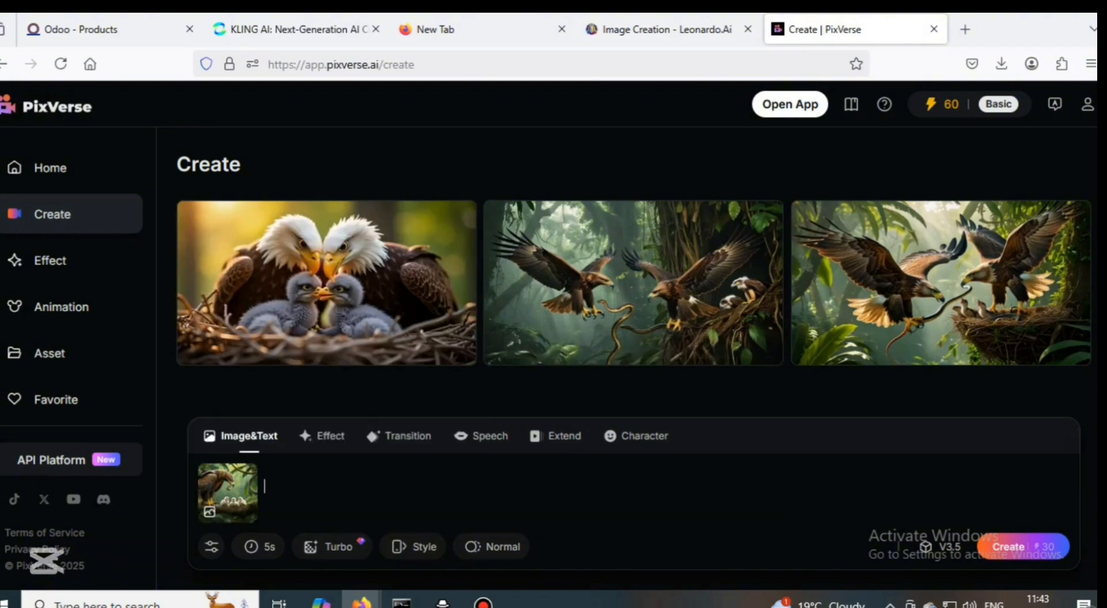
- Send ChatGPT the request "EAGLES GIVE FEED FOR HIS BABY'S chicks WRITE FOR US HISTORY"
right_click(290, 241)
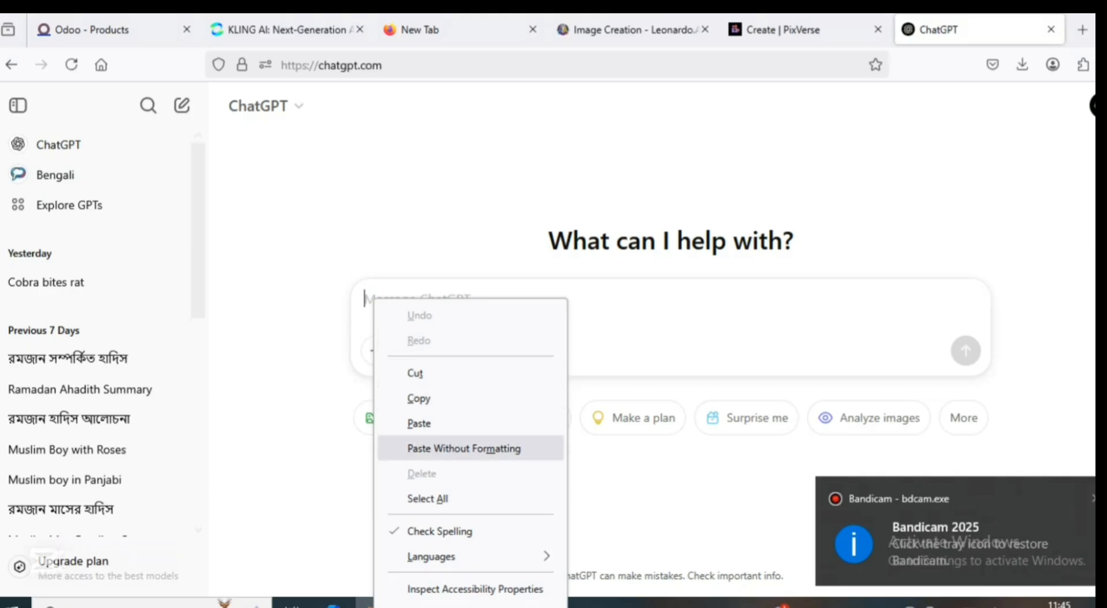
click(463, 448)
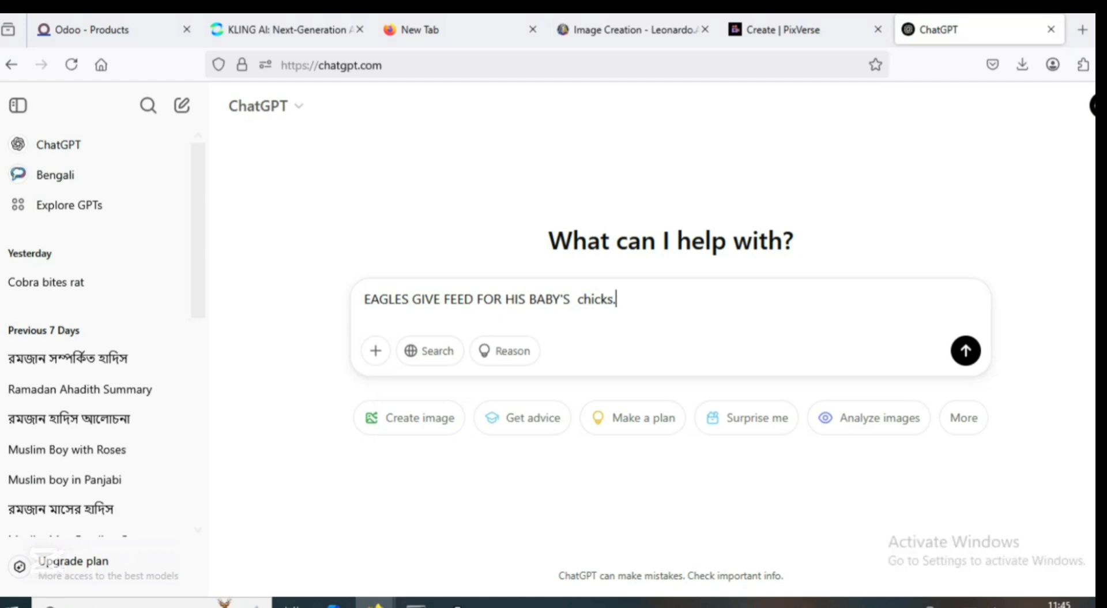
text(W)
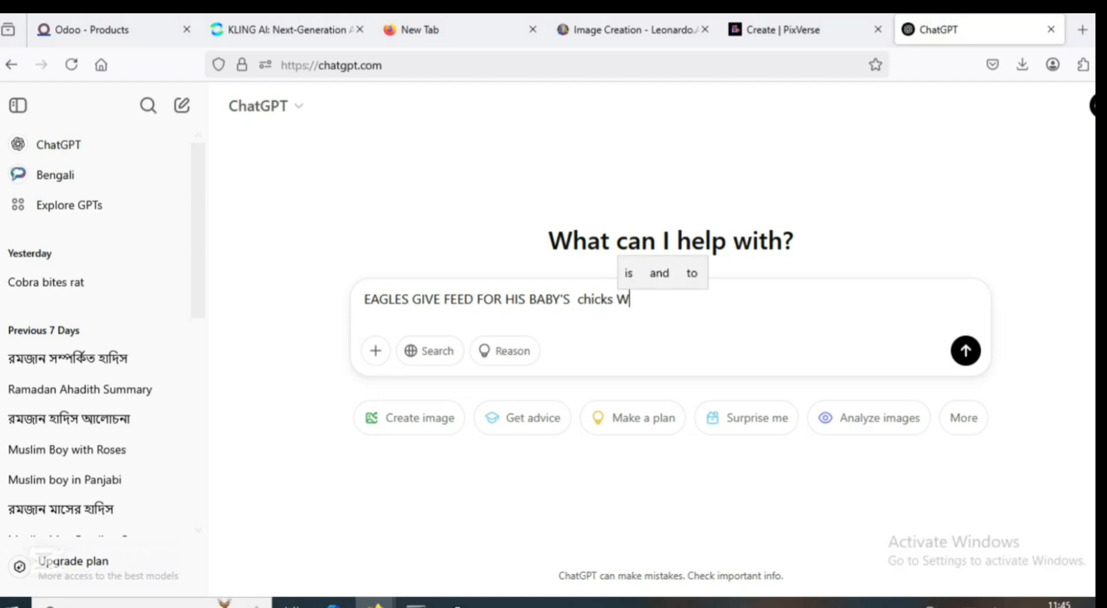
text(RI)
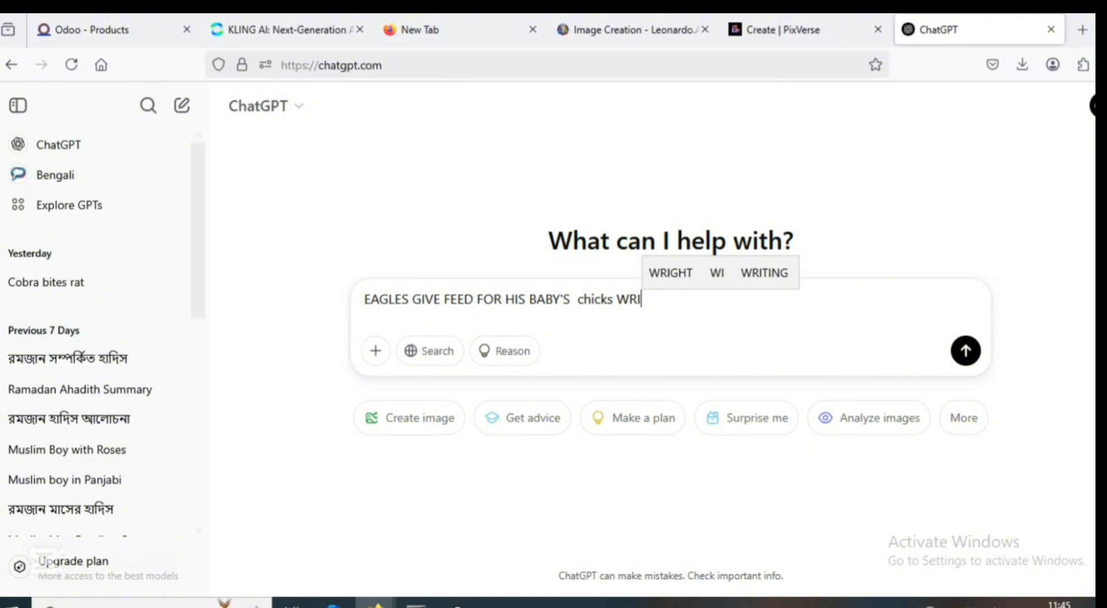
text(T)
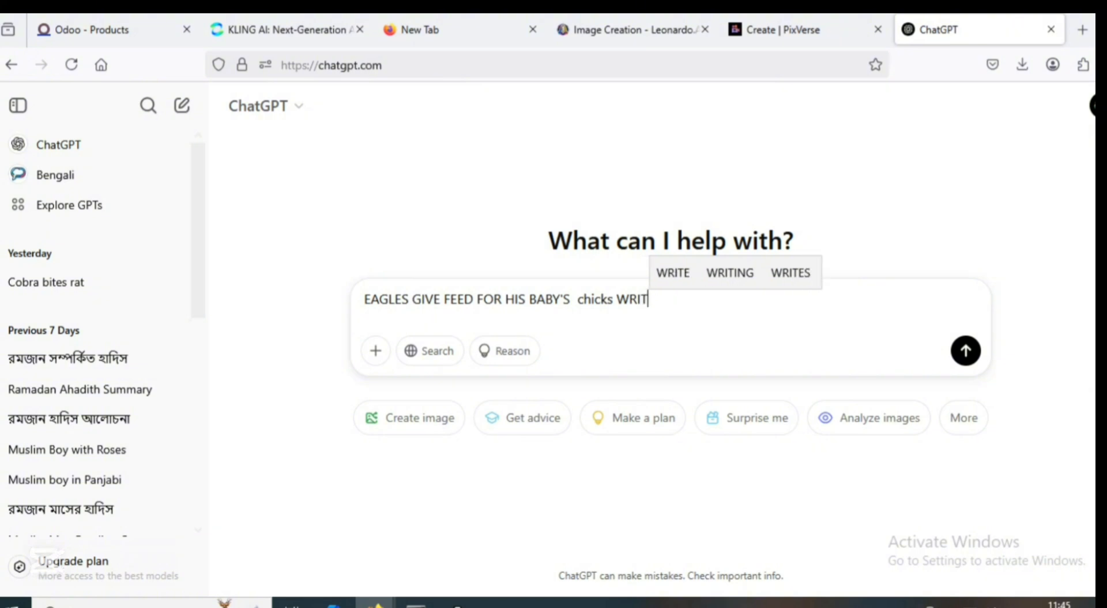
text(E D)
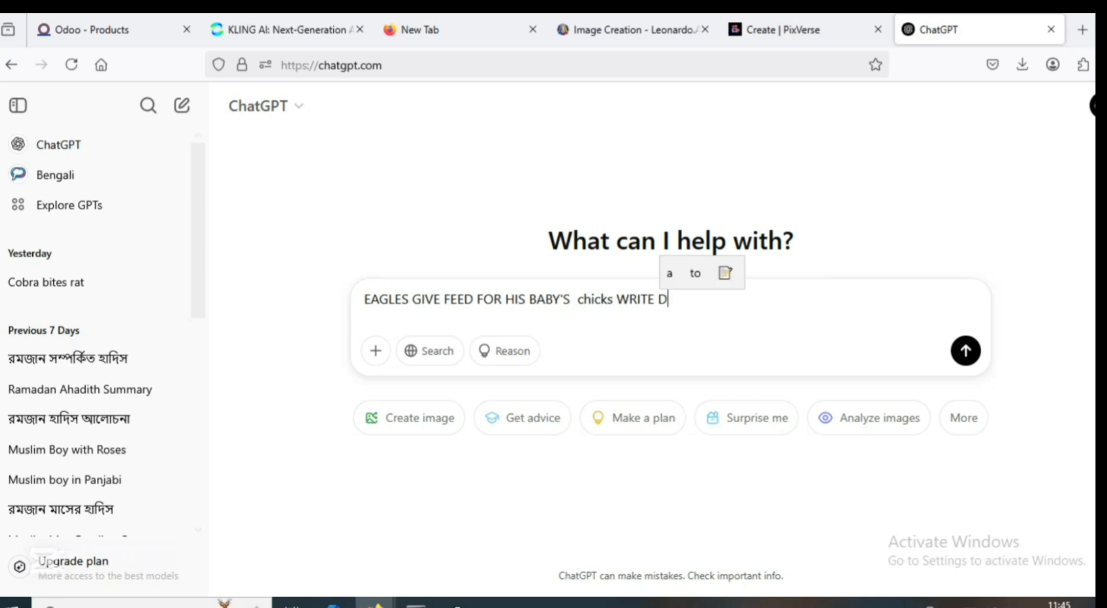
key(BackSpace)
text(FOR)
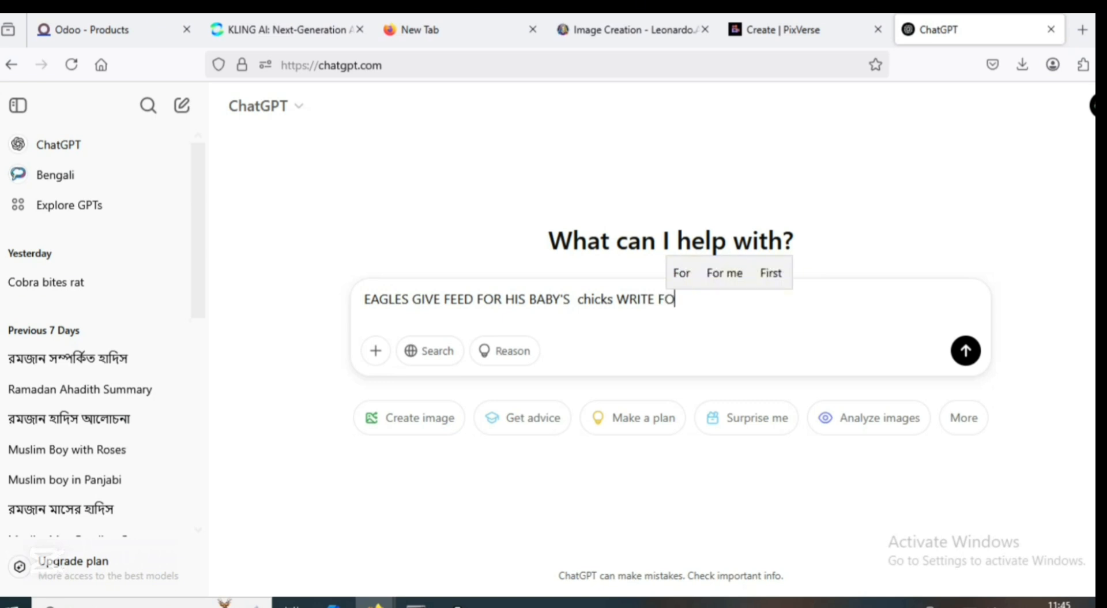
text( US)
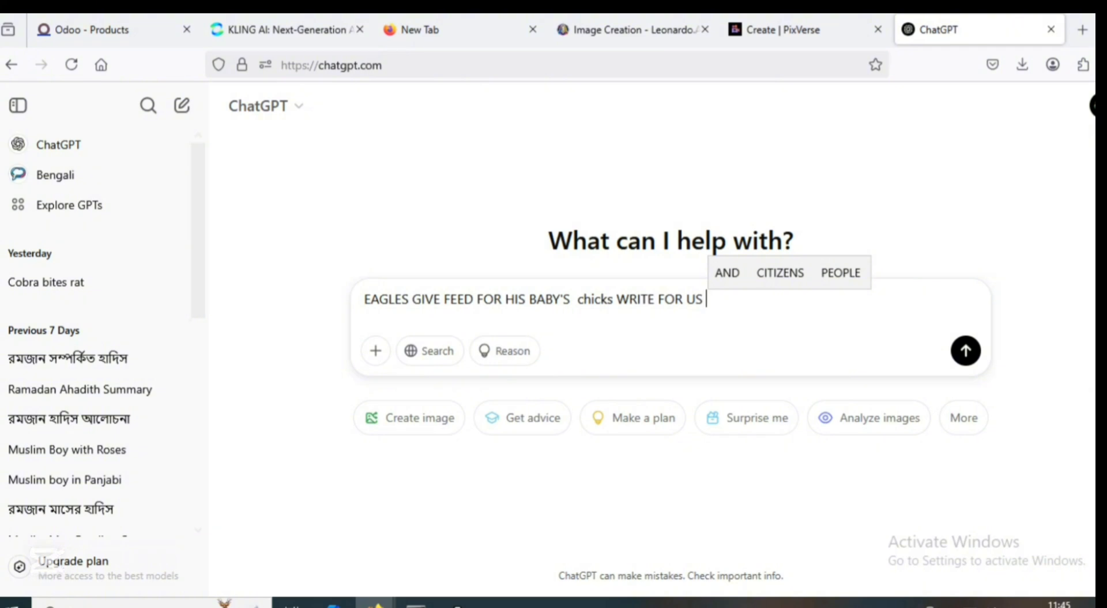
text(HISTORY)
key(Return)
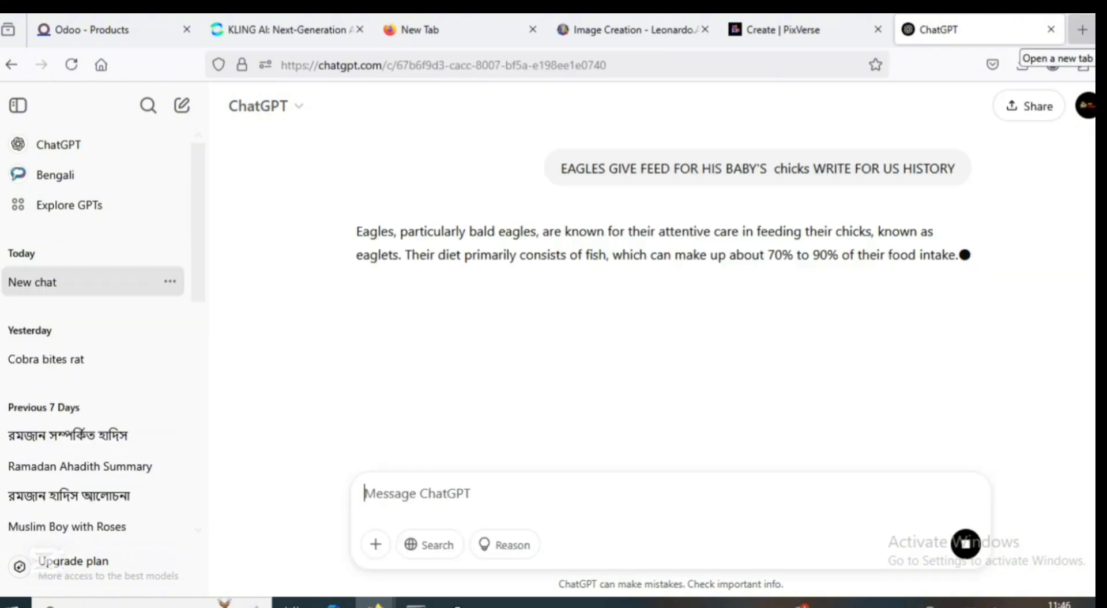
- Search Google for "eleven labs ai free" in a new browser tab
click(1082, 30)
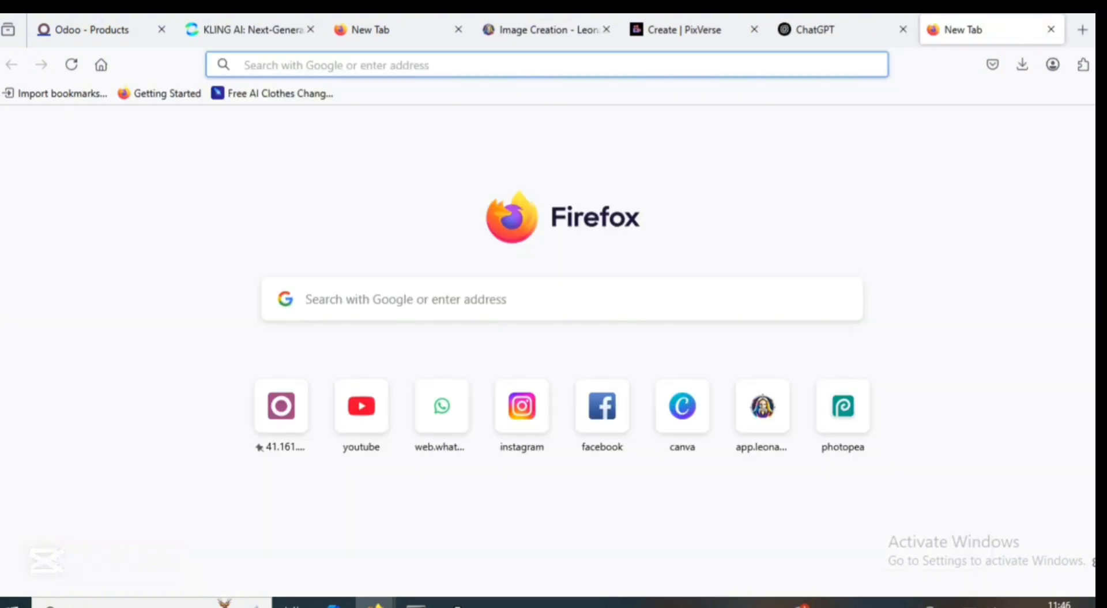
click(605, 306)
text(E)
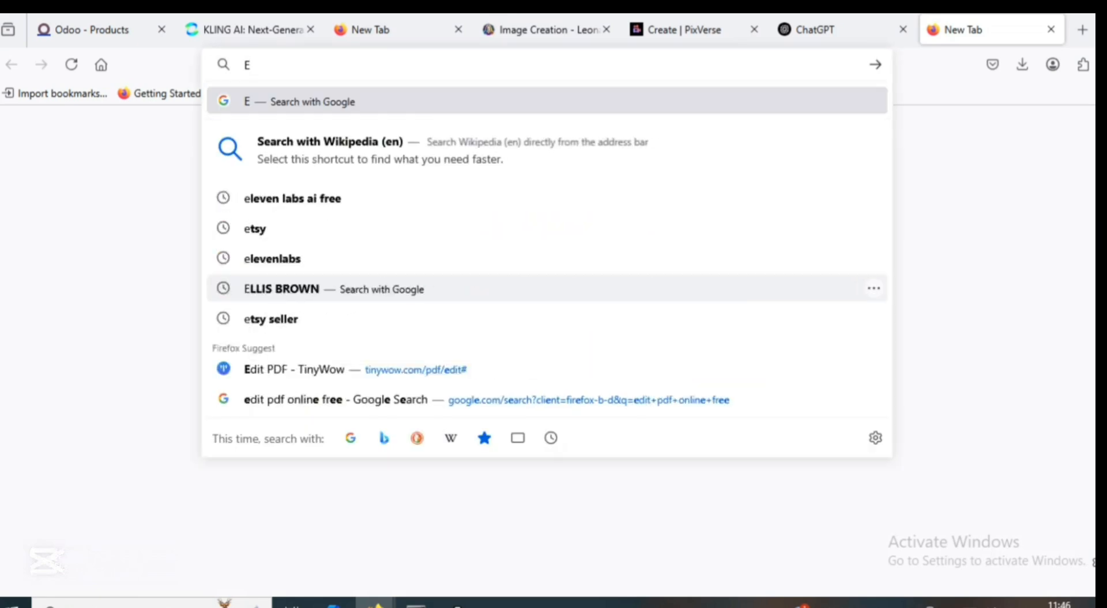
text(LE)
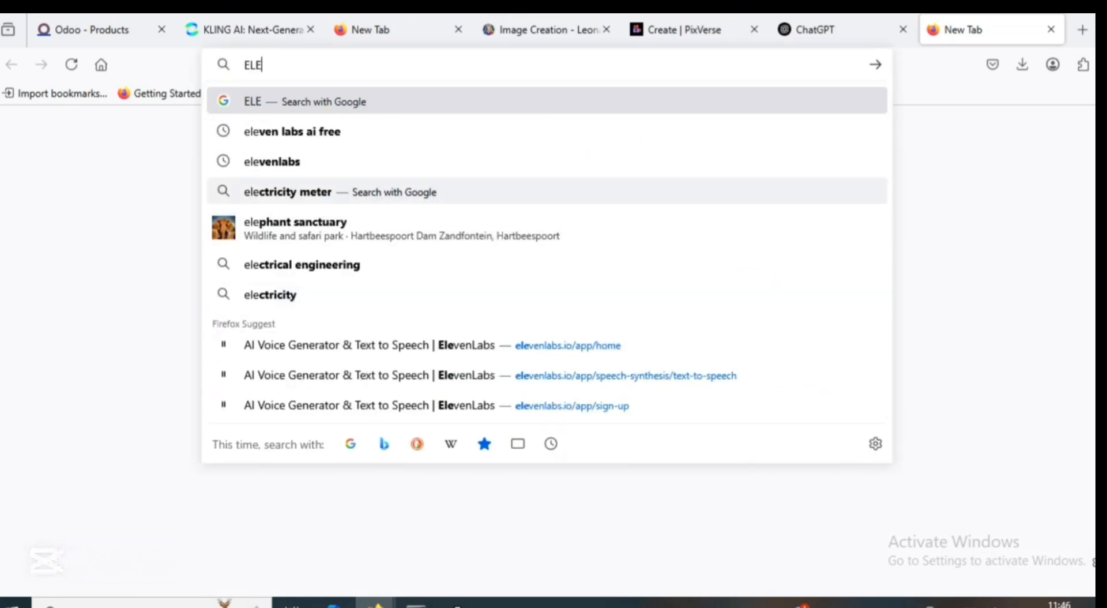
click(292, 131)
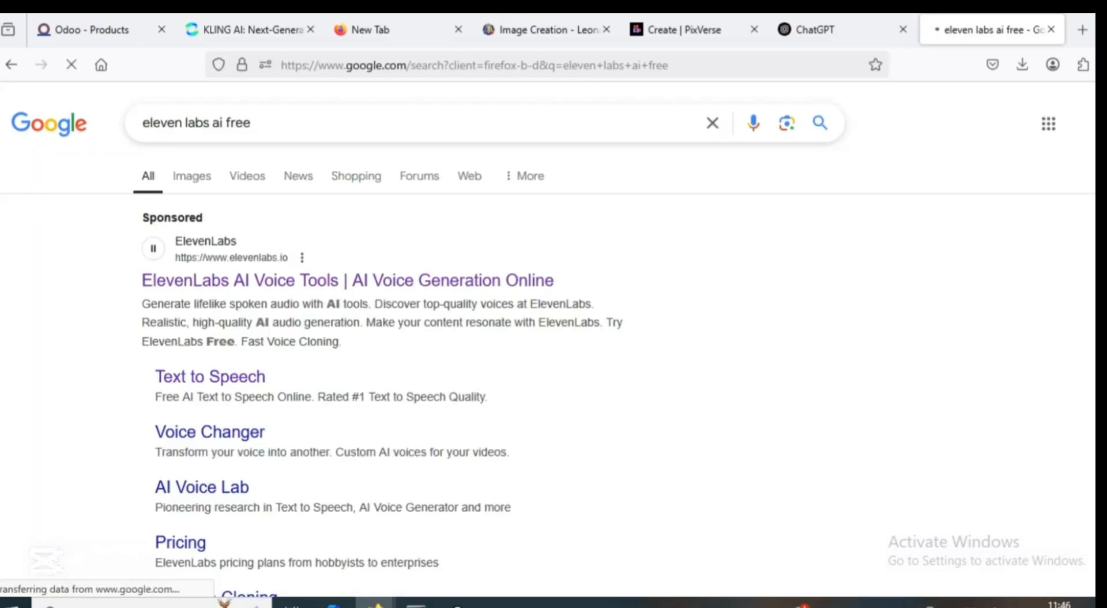
- Open the sponsored ElevenLabs AI Voice Tools result, and copy ChatGPT's whole eagle feeding text down to the sentence introducing the video
click(348, 281)
click(815, 30)
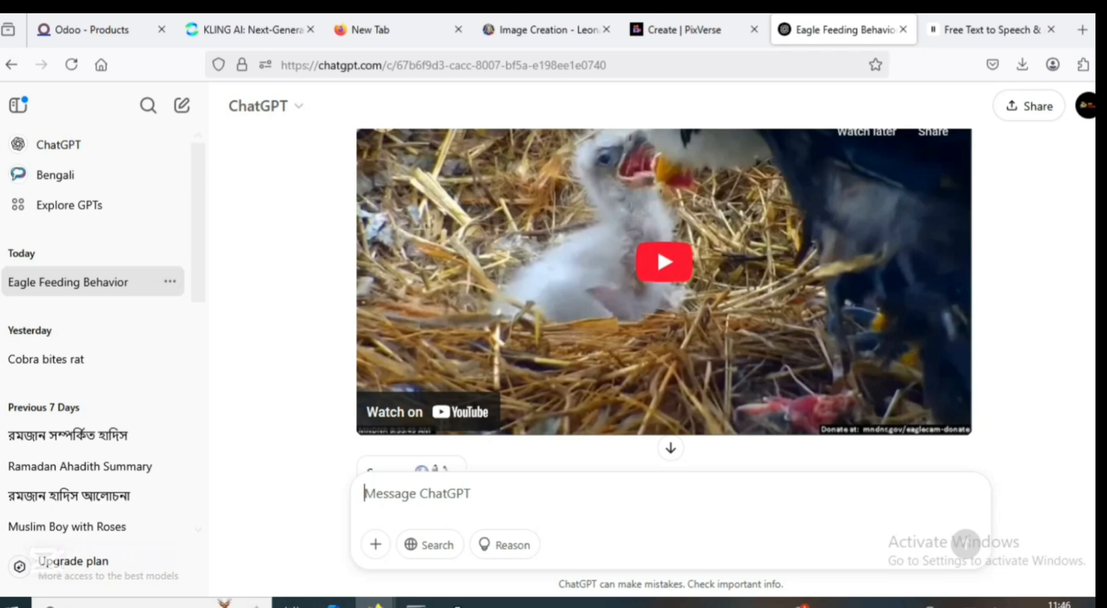
scroll(664, 300, up, 3)
scroll(663, 299, down, 4)
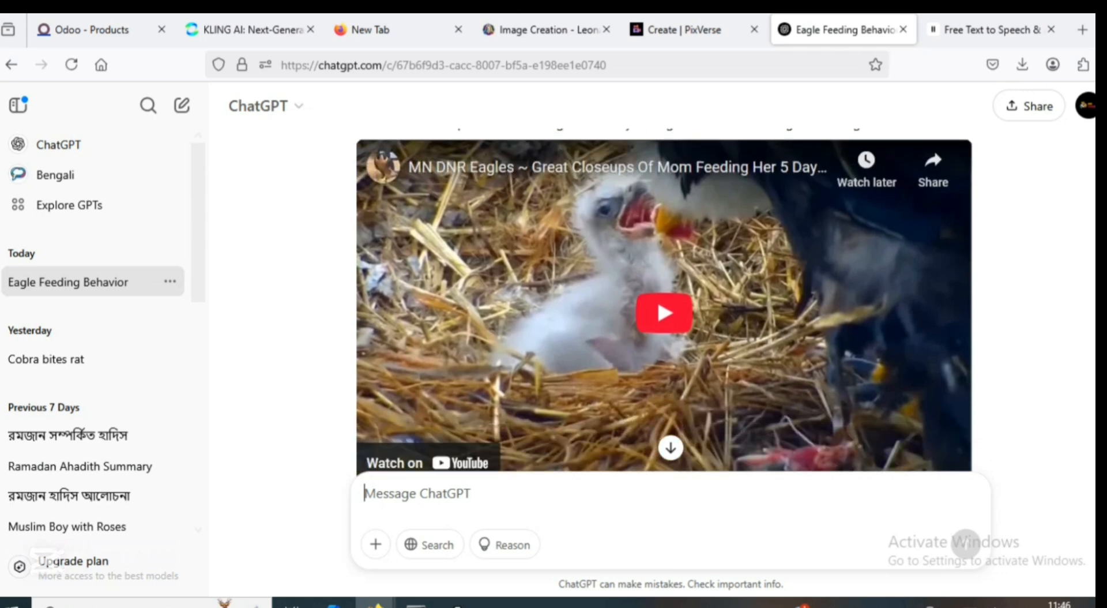
scroll(664, 300, up, 7)
scroll(663, 300, up, 8)
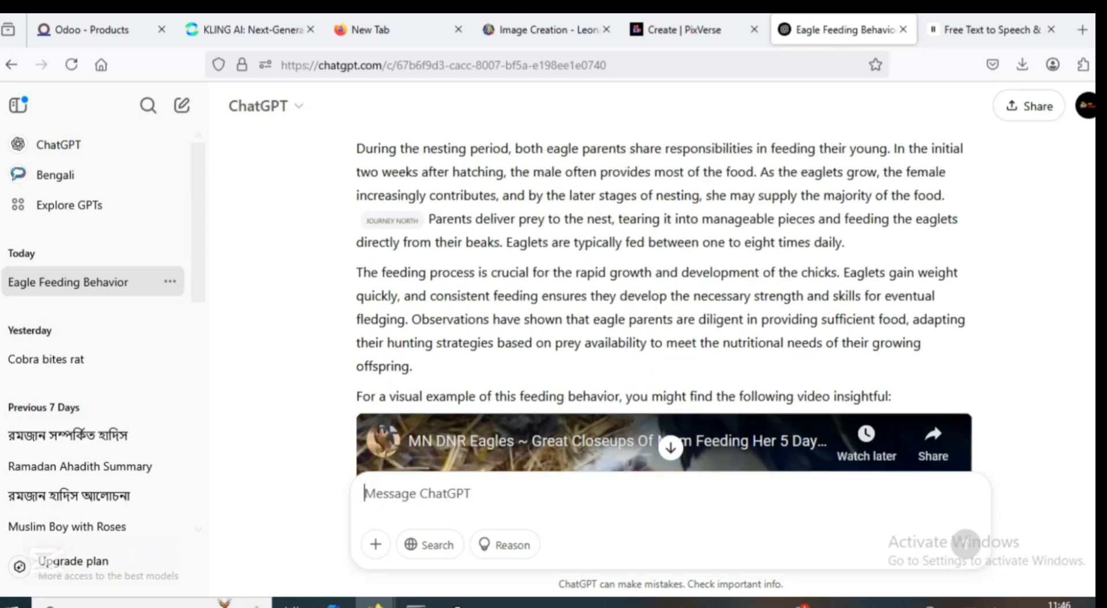
drag(356, 231, 891, 346)
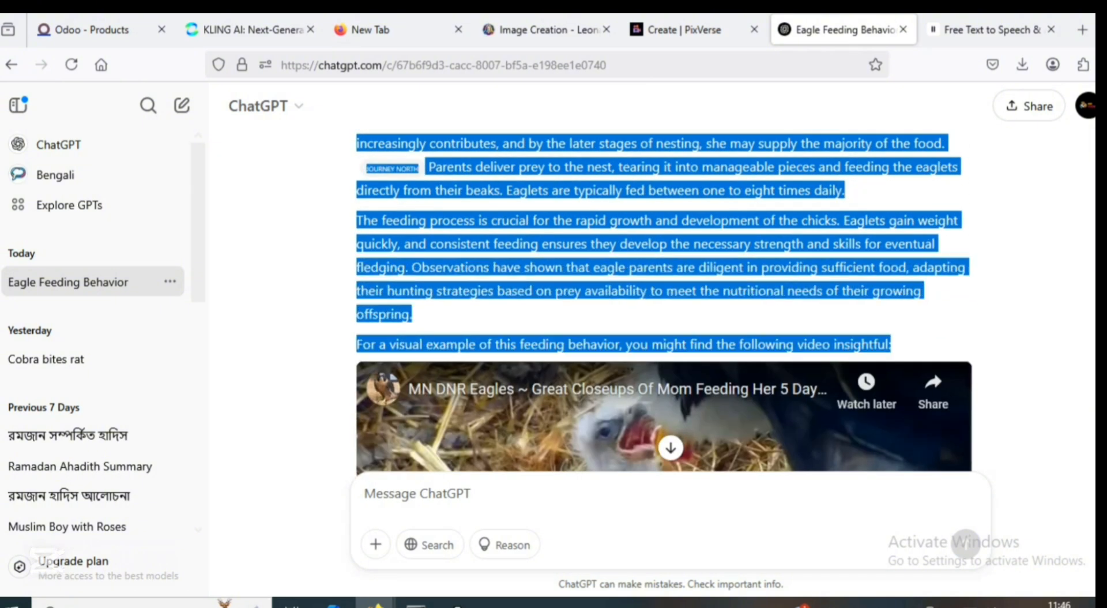
right_click(888, 343)
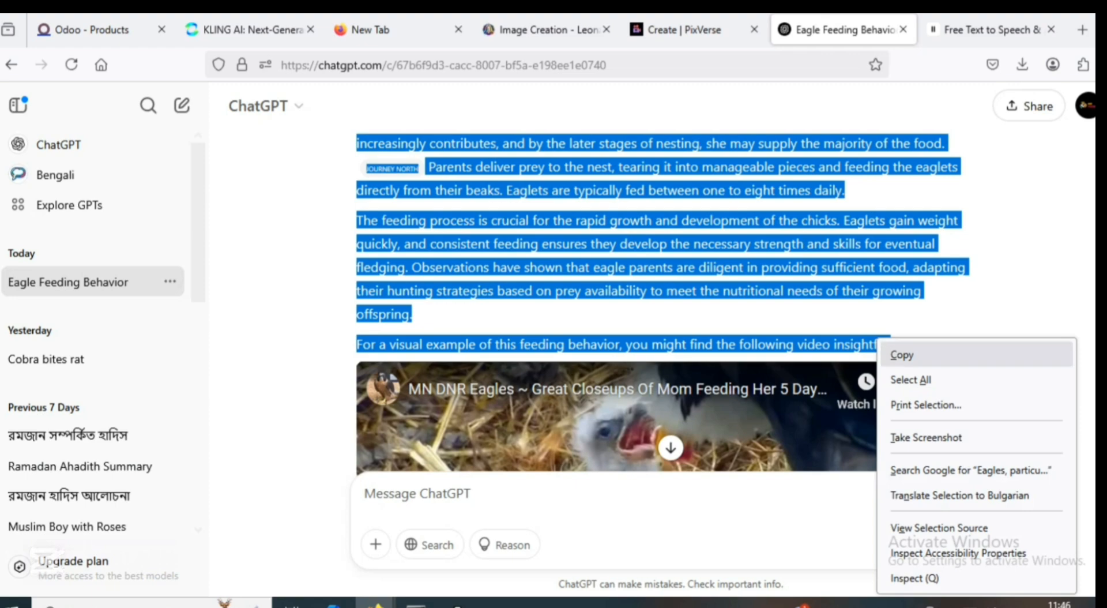
click(914, 354)
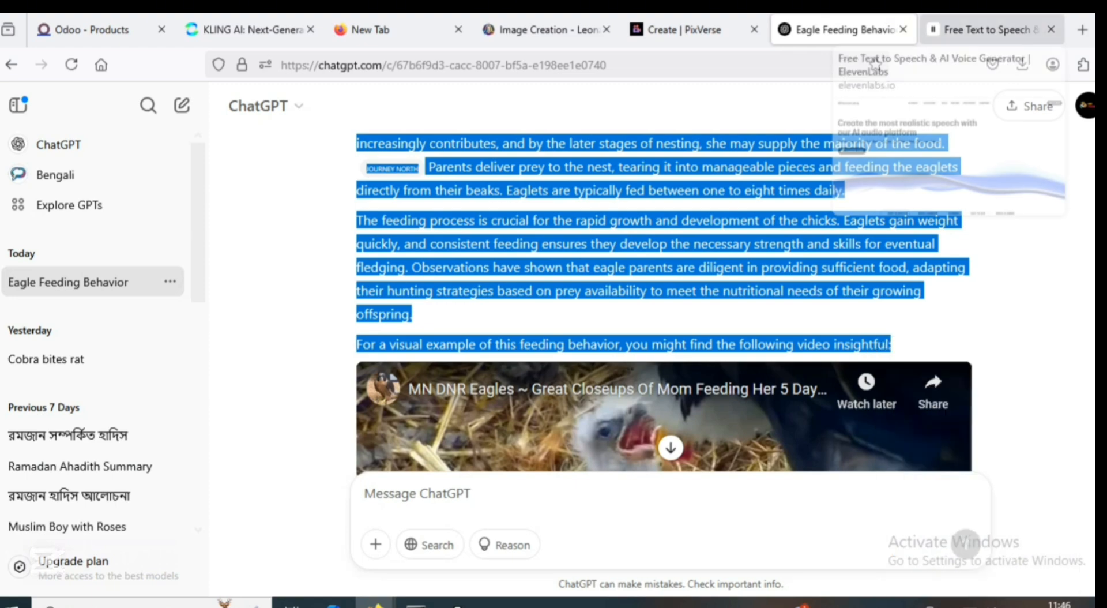
scroll(663, 300, up, 4)
click(1026, 260)
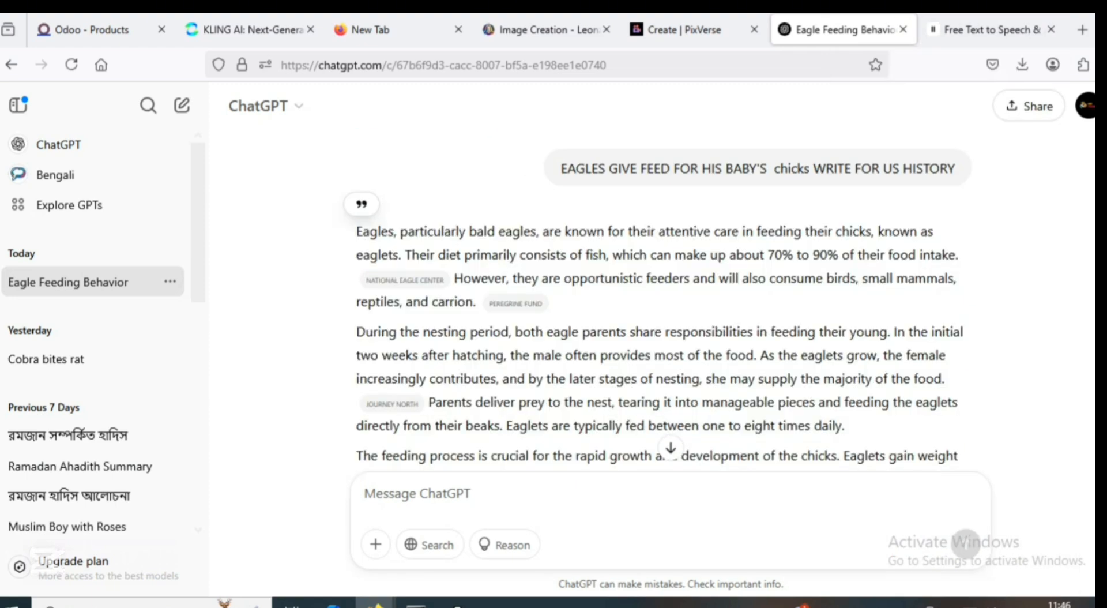
- Return to the ElevenLabs website, enter the free app and open its Text to Speech page
click(1007, 30)
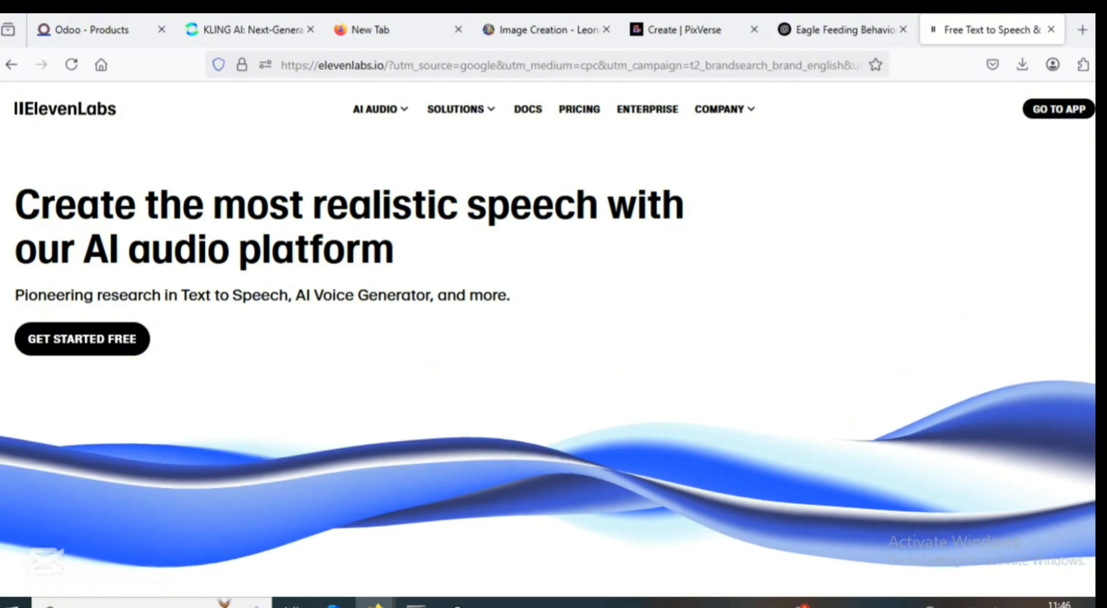
click(82, 338)
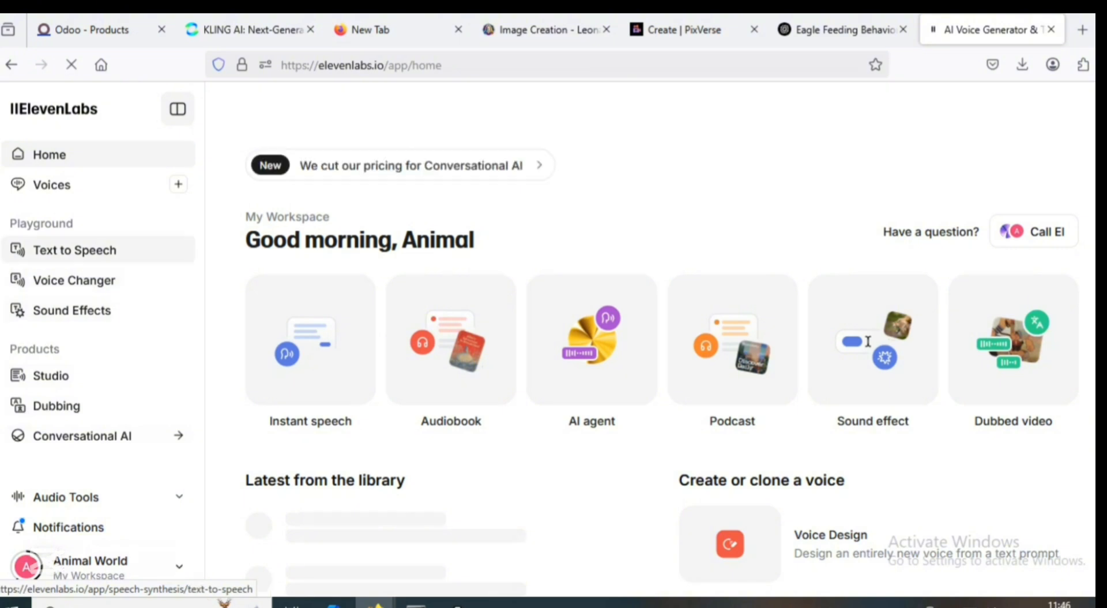
click(75, 250)
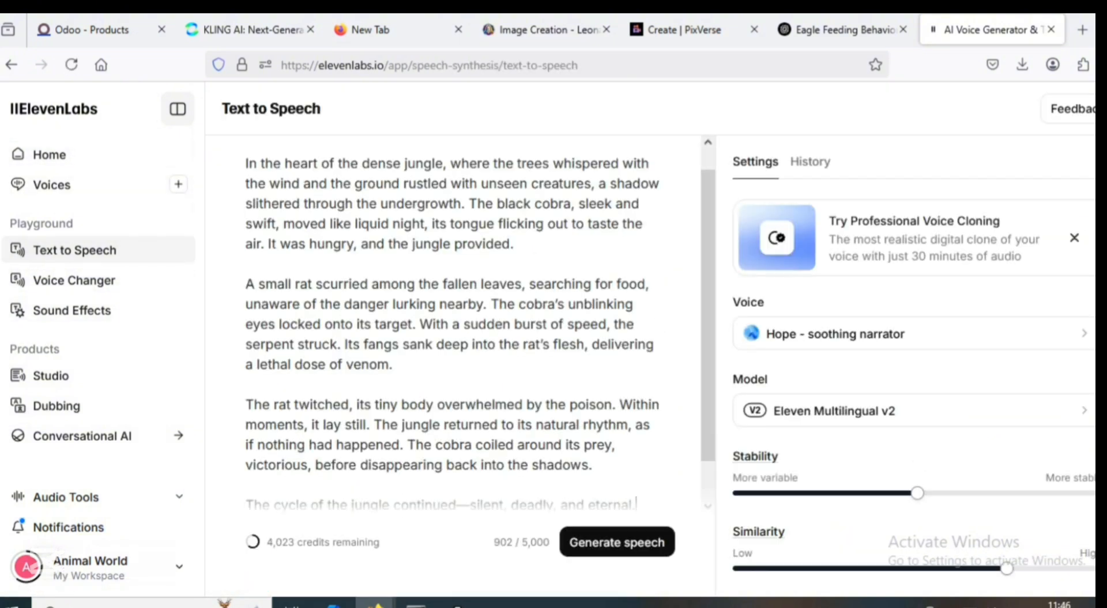
- Replace the old black cobra and rat story in the speech text with the copied eagle feeding text
click(246, 484)
drag(637, 505, 245, 147)
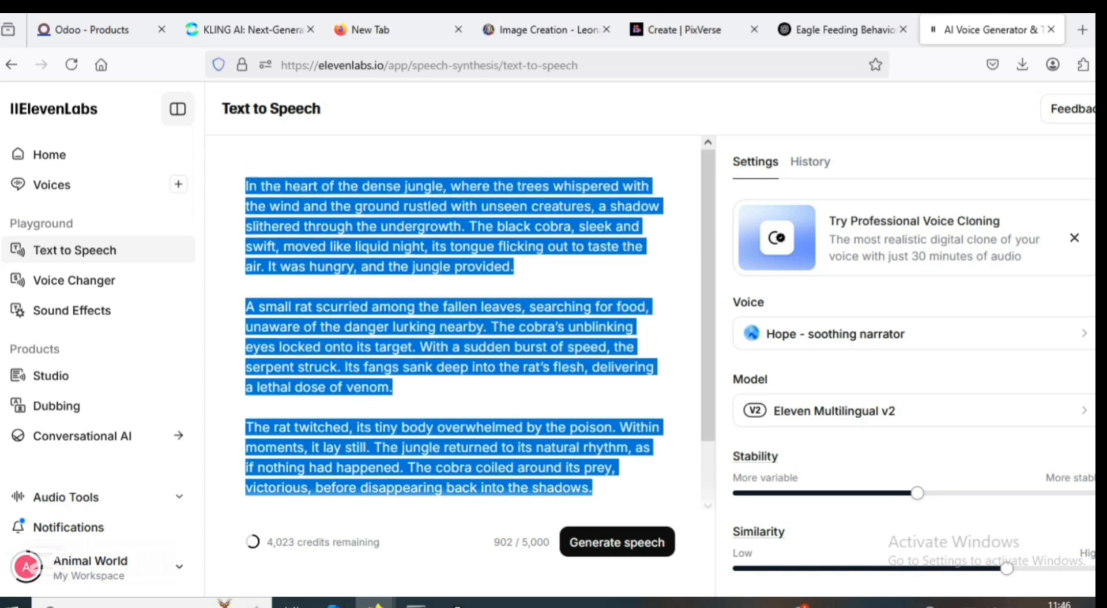
key(BackSpace)
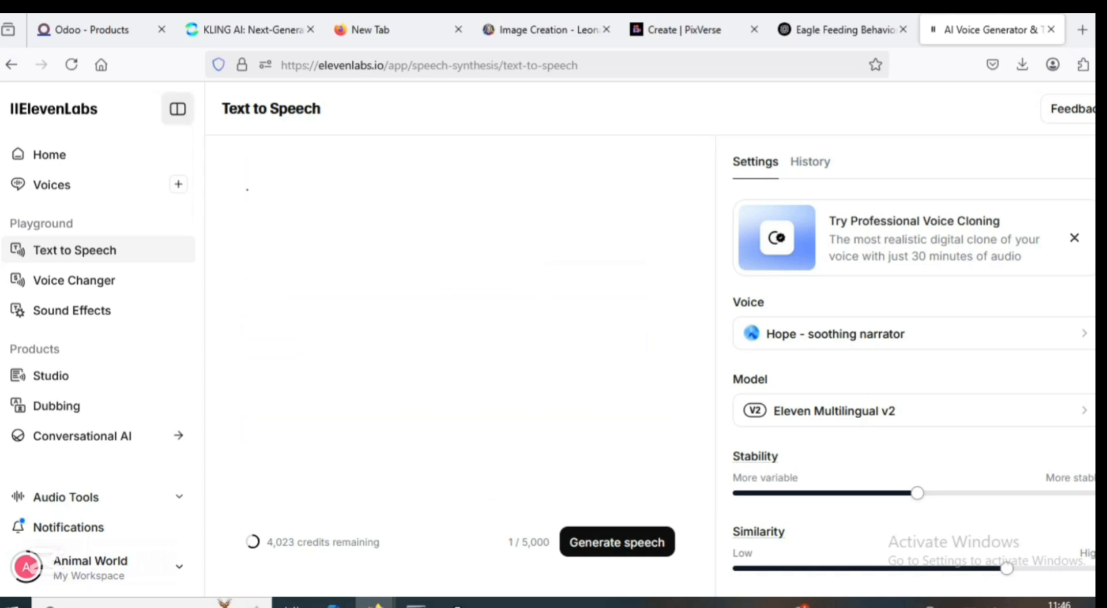
right_click(248, 186)
click(316, 324)
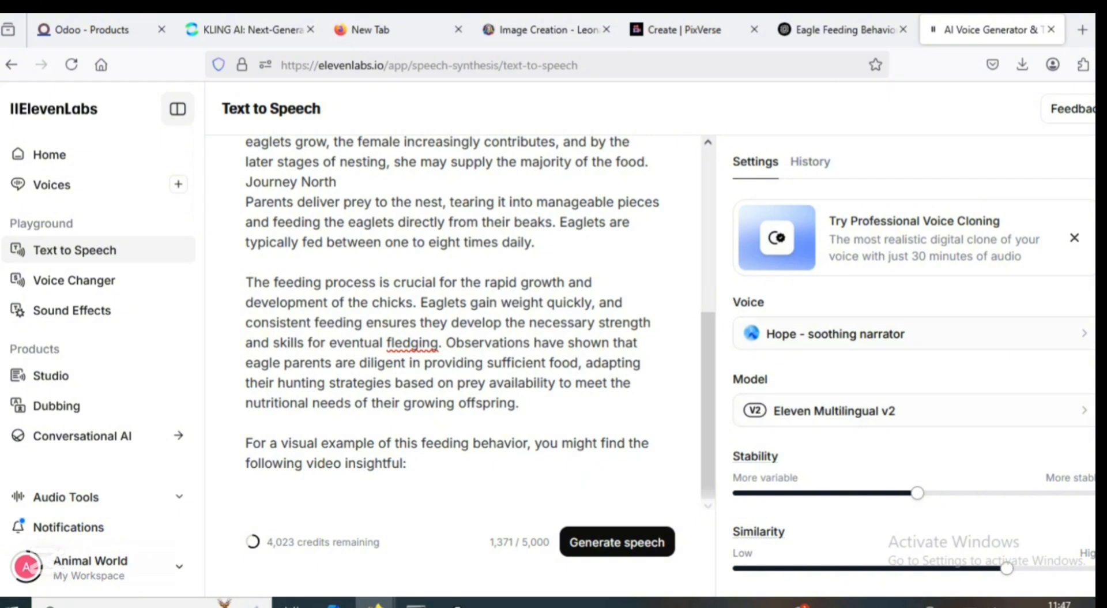
- Select Brian as the narration voice and generate speech from the eagle feeding text
click(836, 334)
click(746, 478)
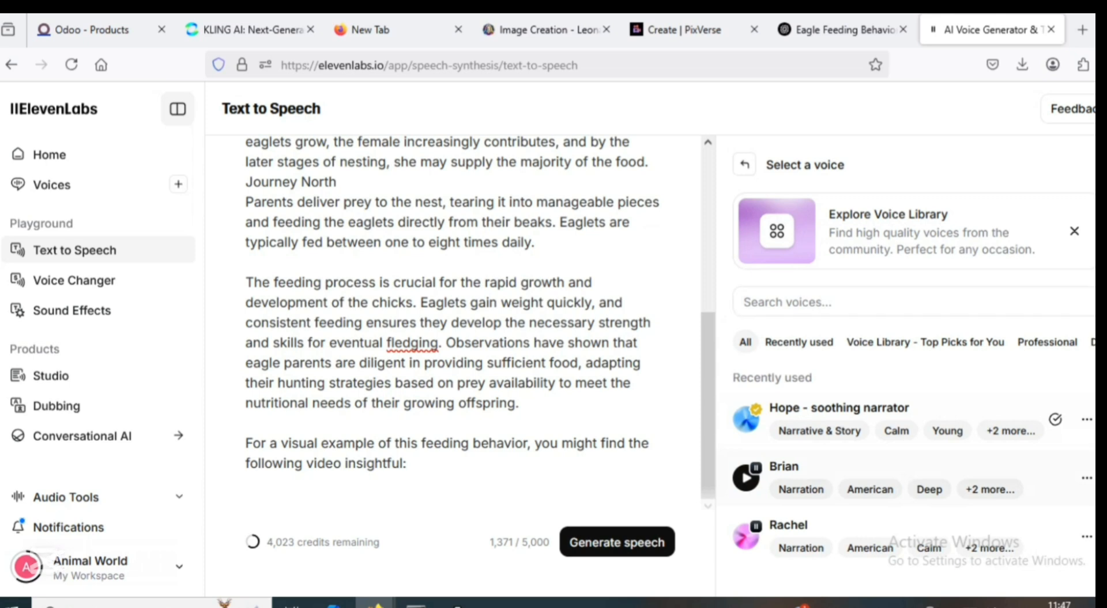
scroll(836, 404, down, 3)
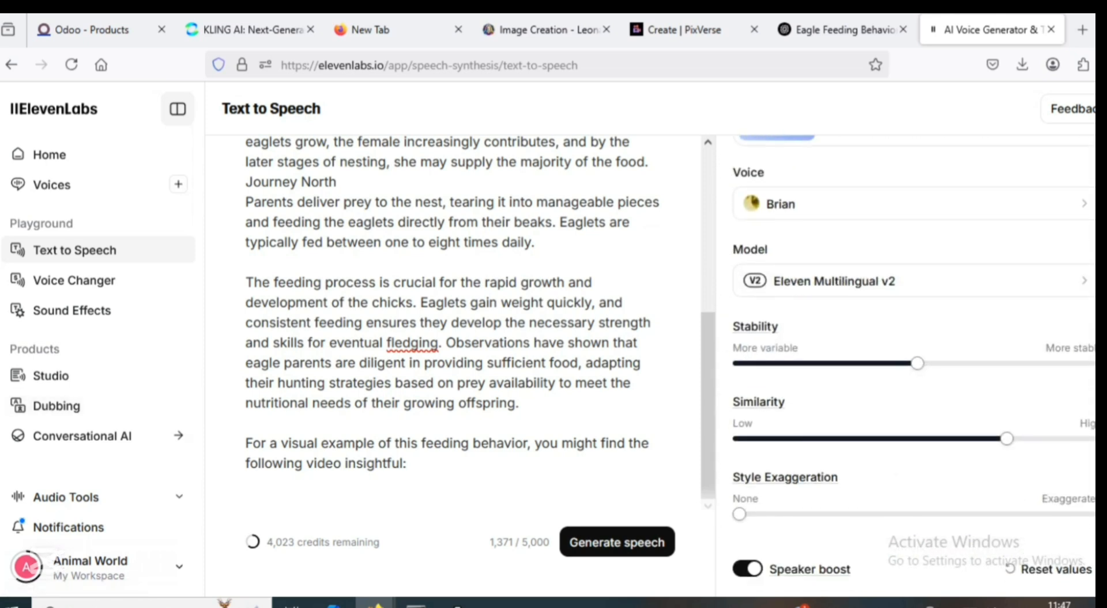
click(617, 542)
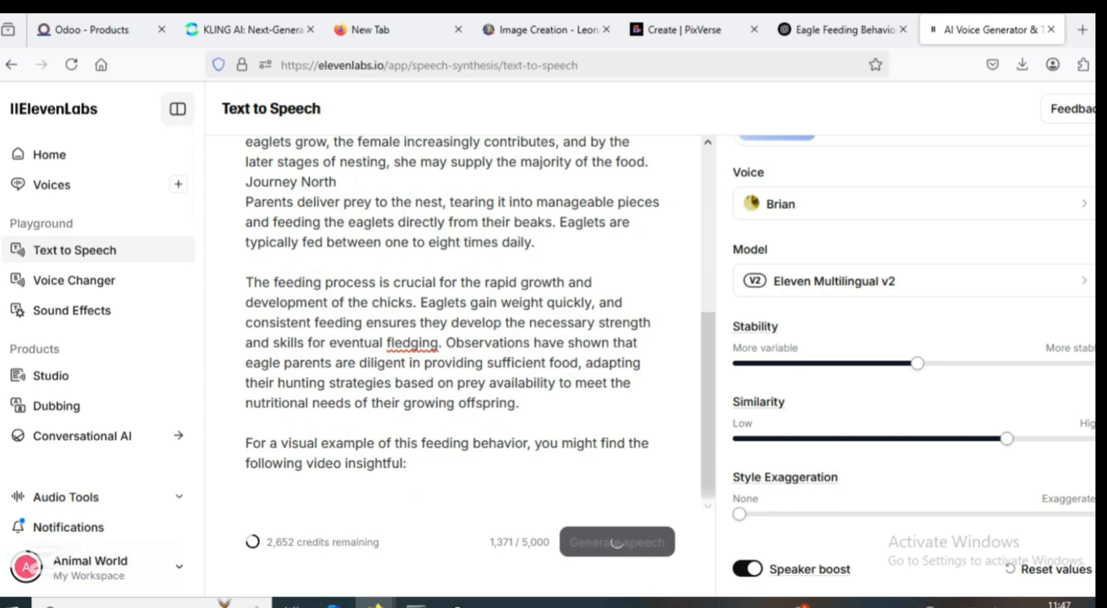
- Correct the flagged word "fledging" to "fledgling" in the speech text using the spelling suggestion
right_click(434, 343)
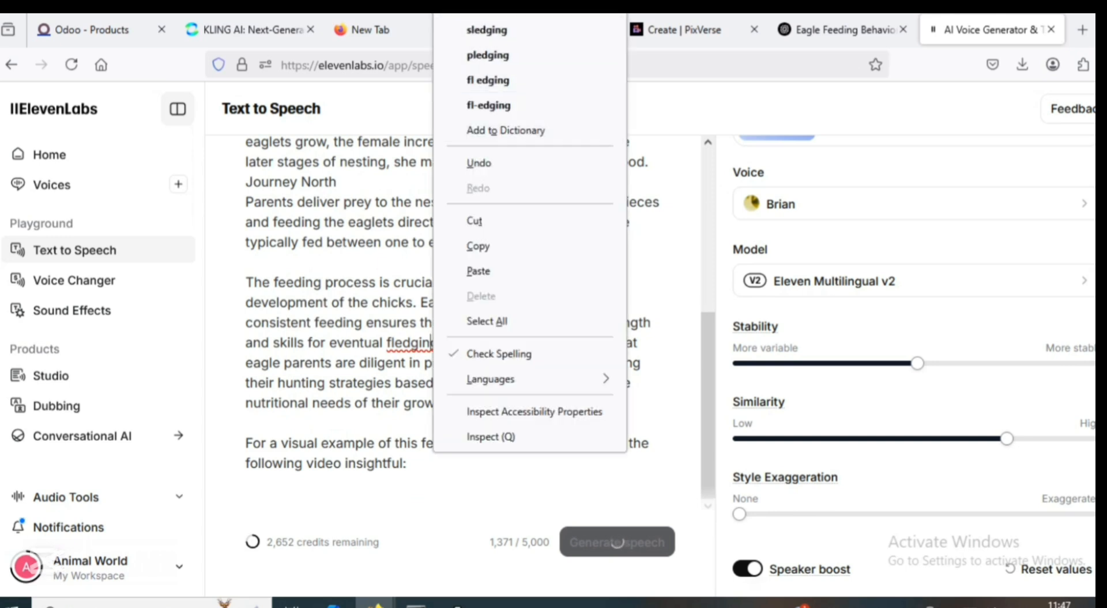
key(Escape)
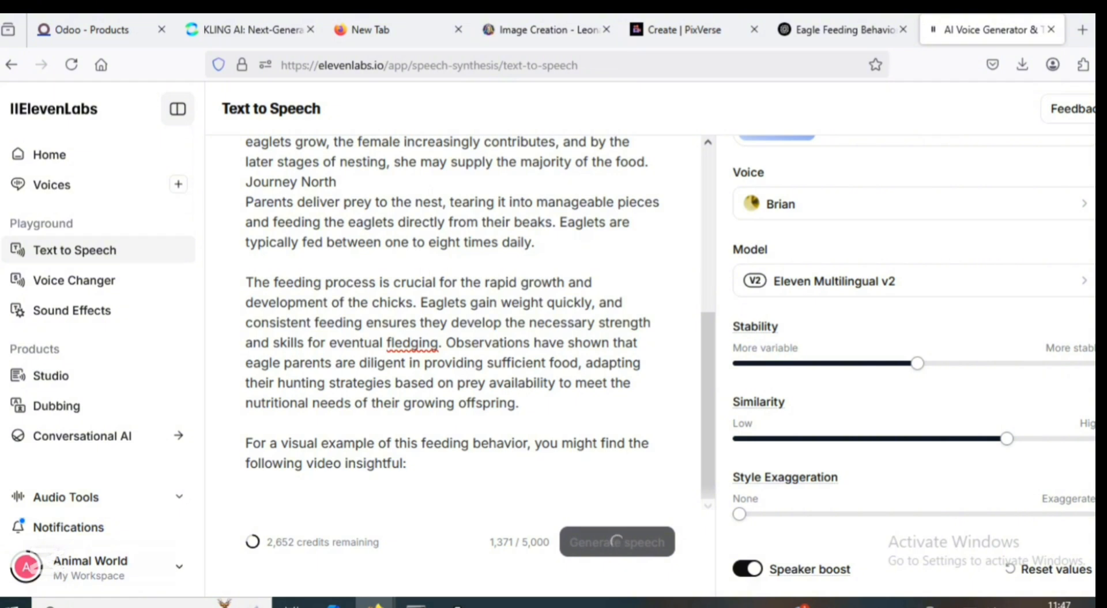
right_click(412, 343)
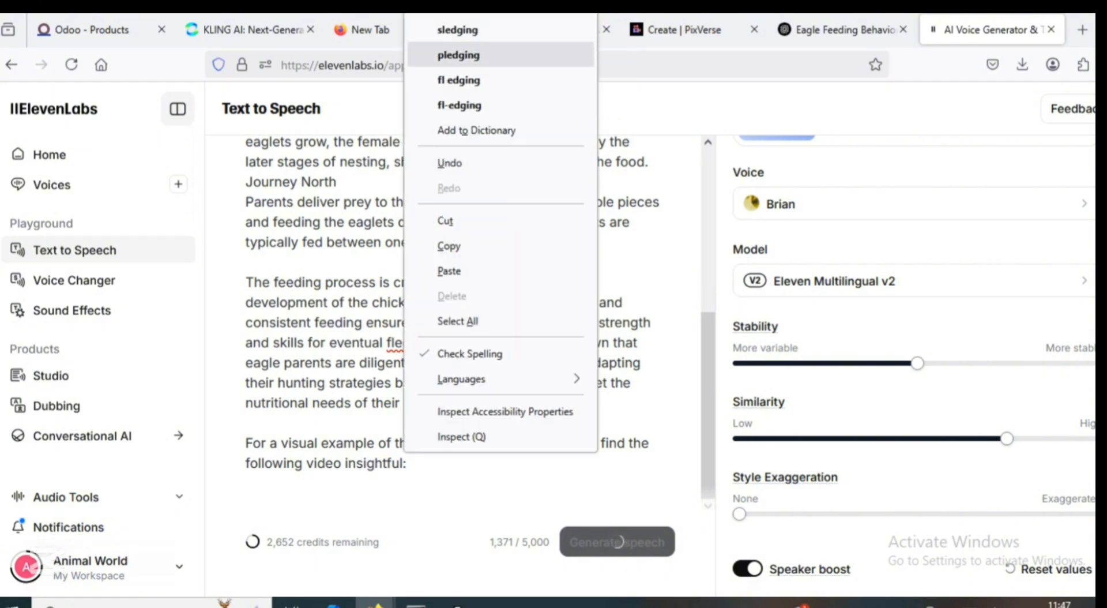
click(458, 27)
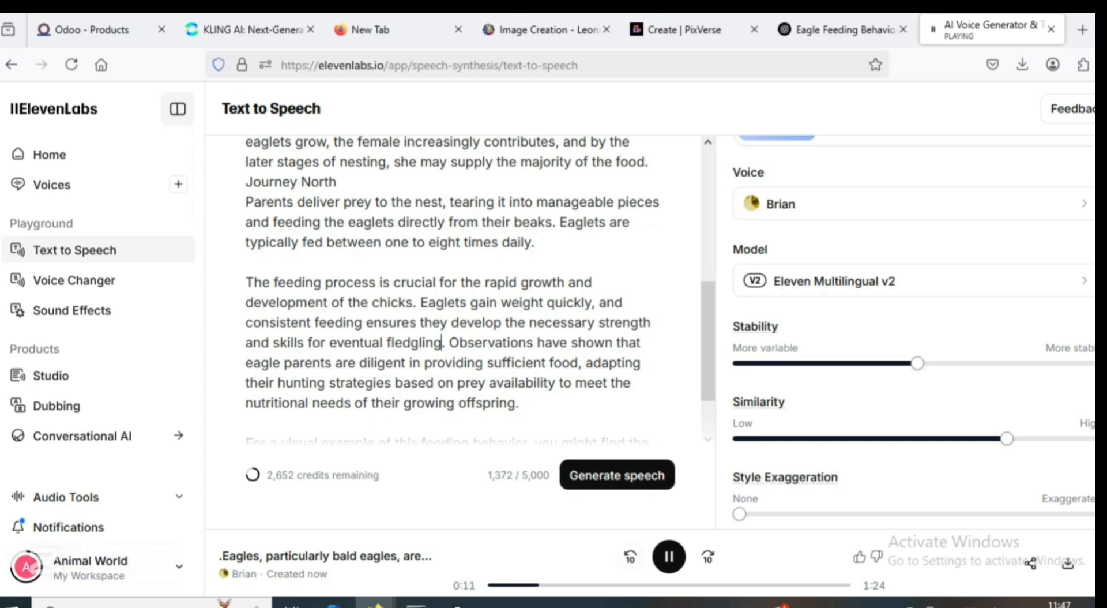
- Pause the generated eagle narration and download it as an MP3 file
click(669, 557)
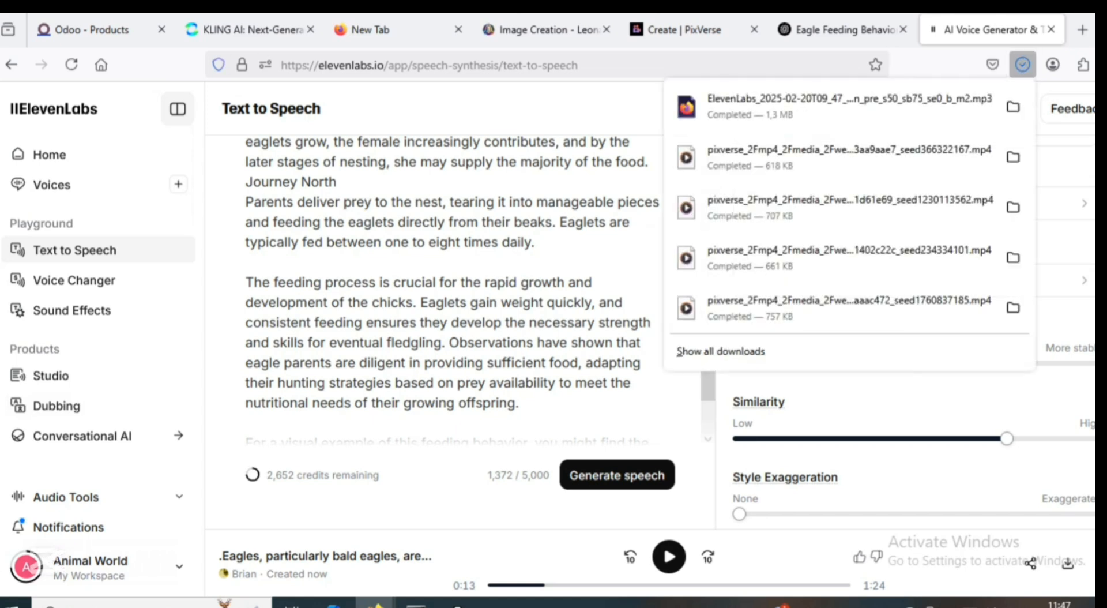
key(Escape)
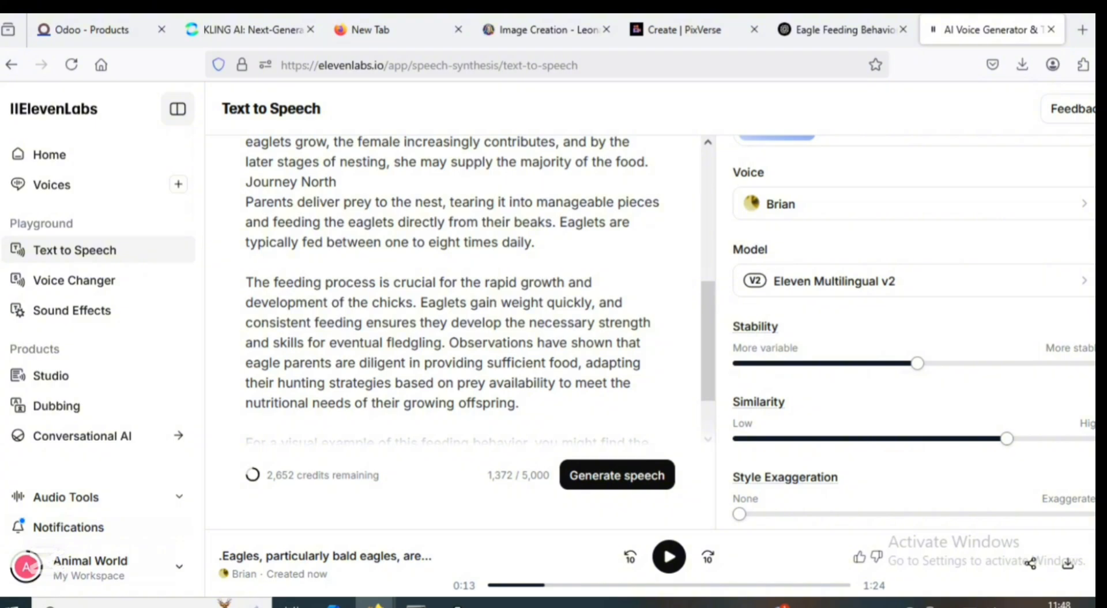
- Switch to CapCut and import the PixVerse clip of two eagles with their chicks (seed366322167) from the Downloads folder
key(super+d)
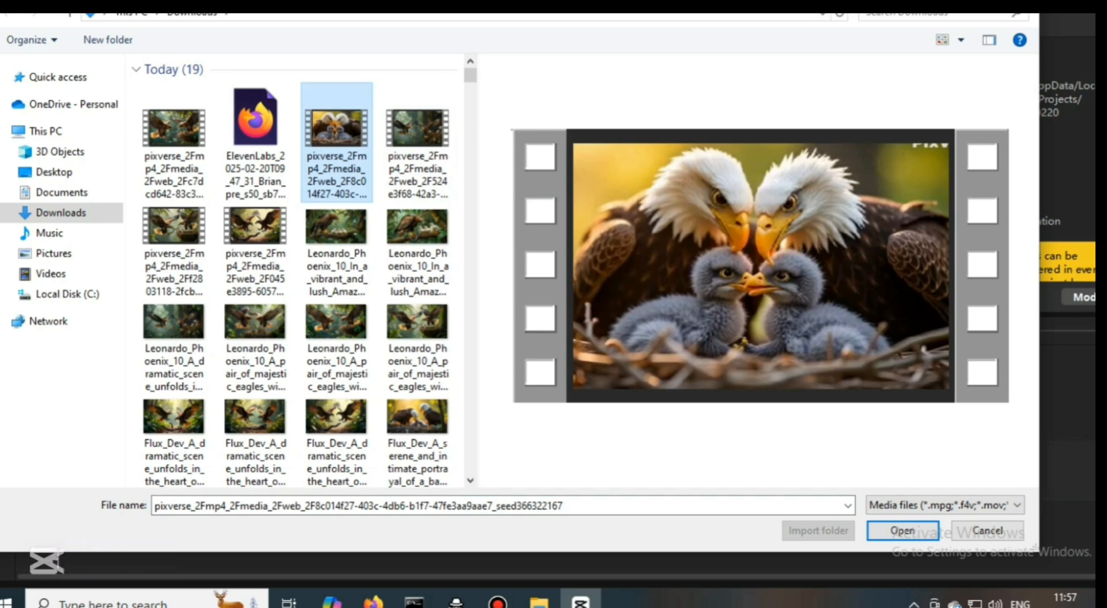
click(903, 530)
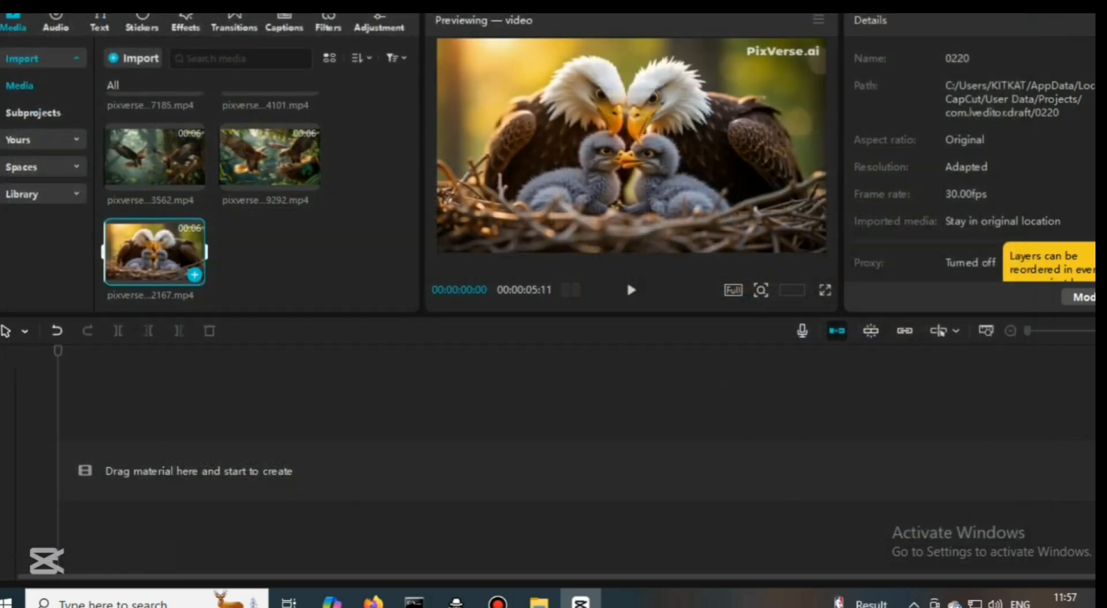
scroll(231, 219, up, 2)
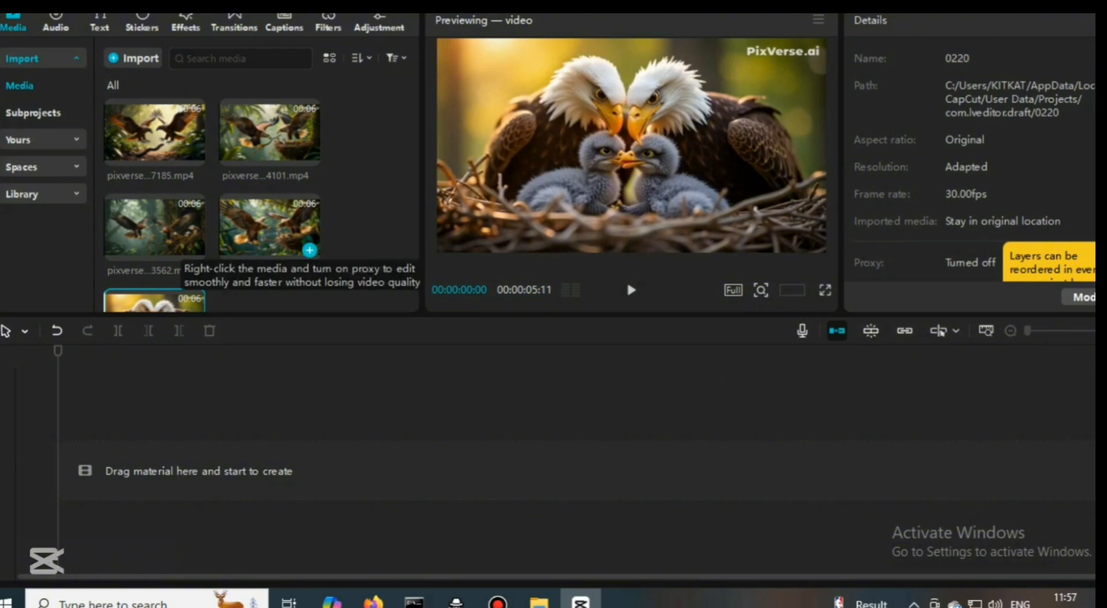
click(310, 250)
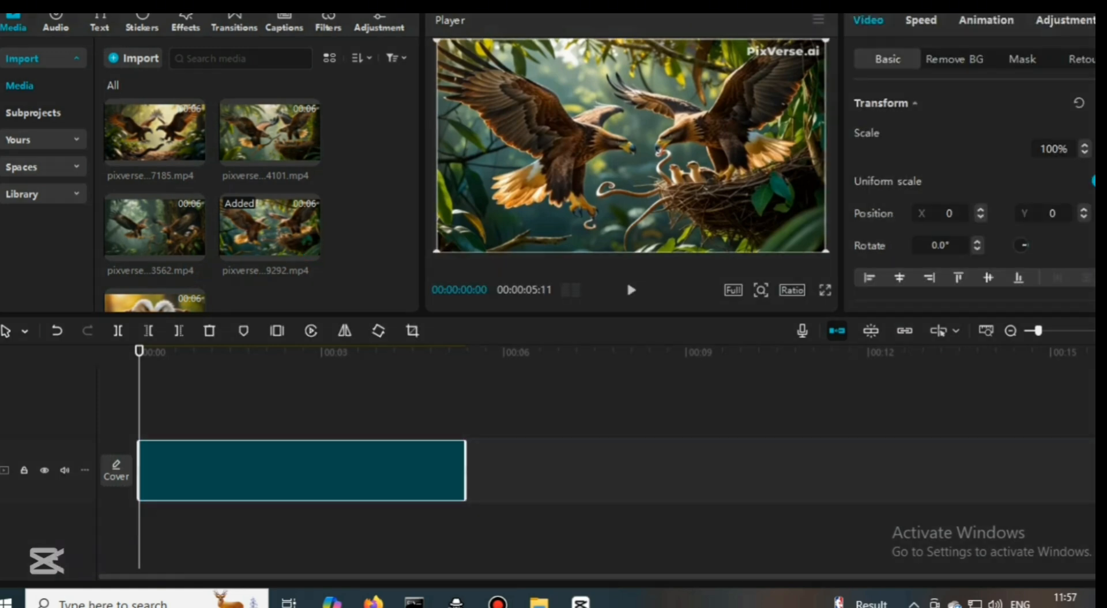
right_click(464, 470)
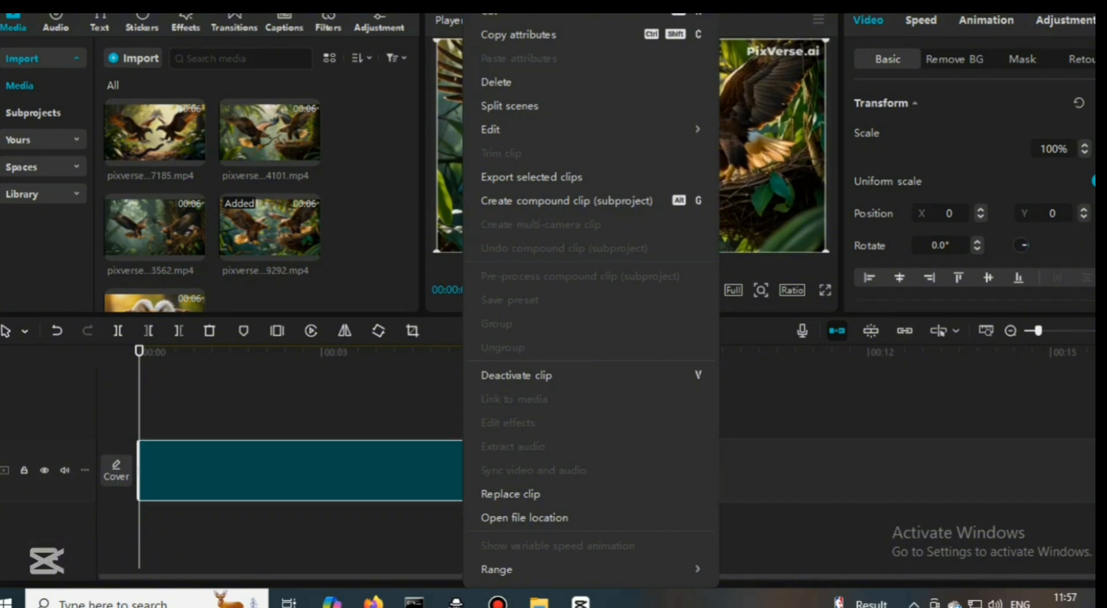
click(497, 82)
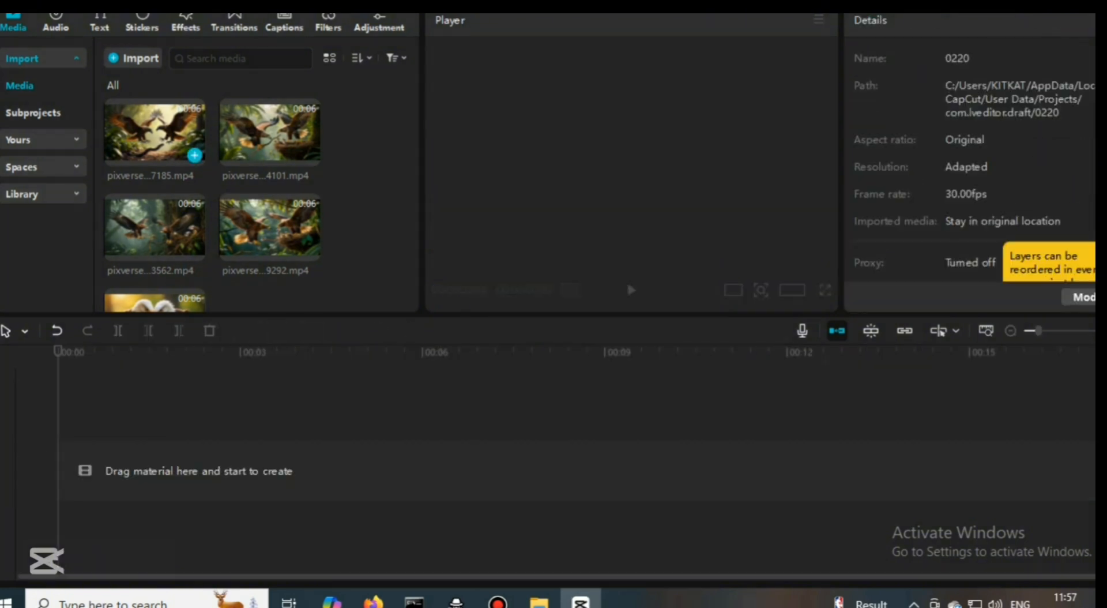
- Add the PixVerse eagle clips ending in 7185, 4101, 3562 and 9292 to the timeline, in that order
drag(180, 141, 181, 460)
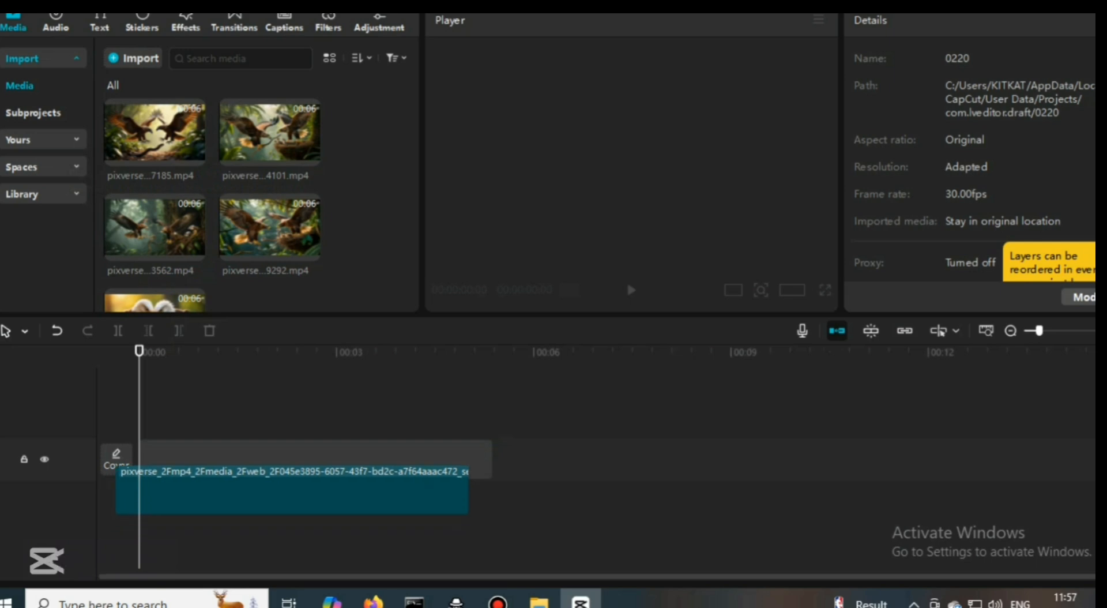
click(310, 155)
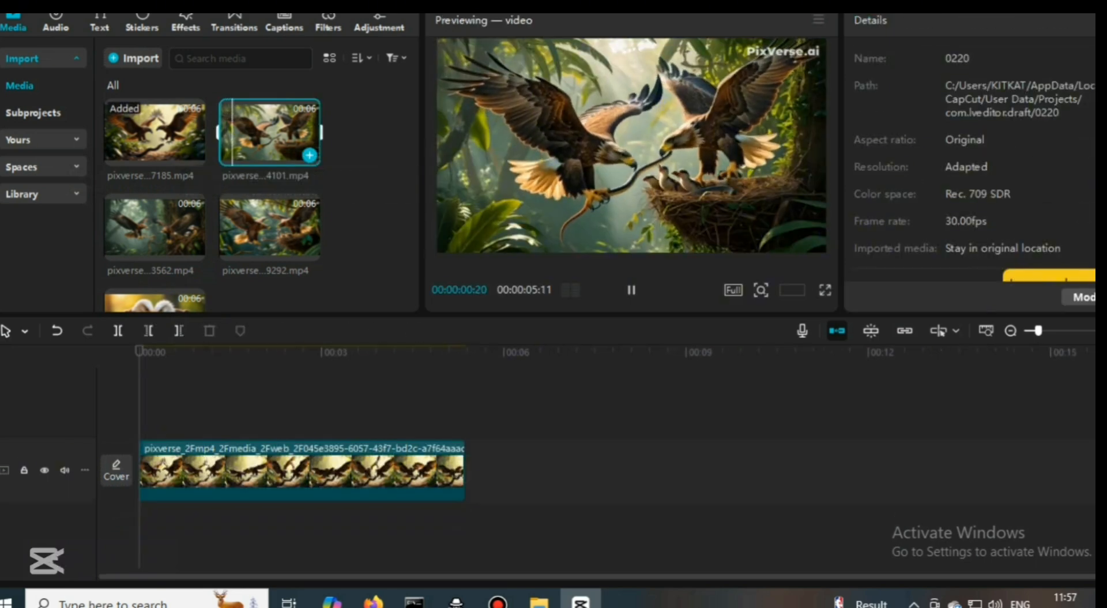
click(195, 250)
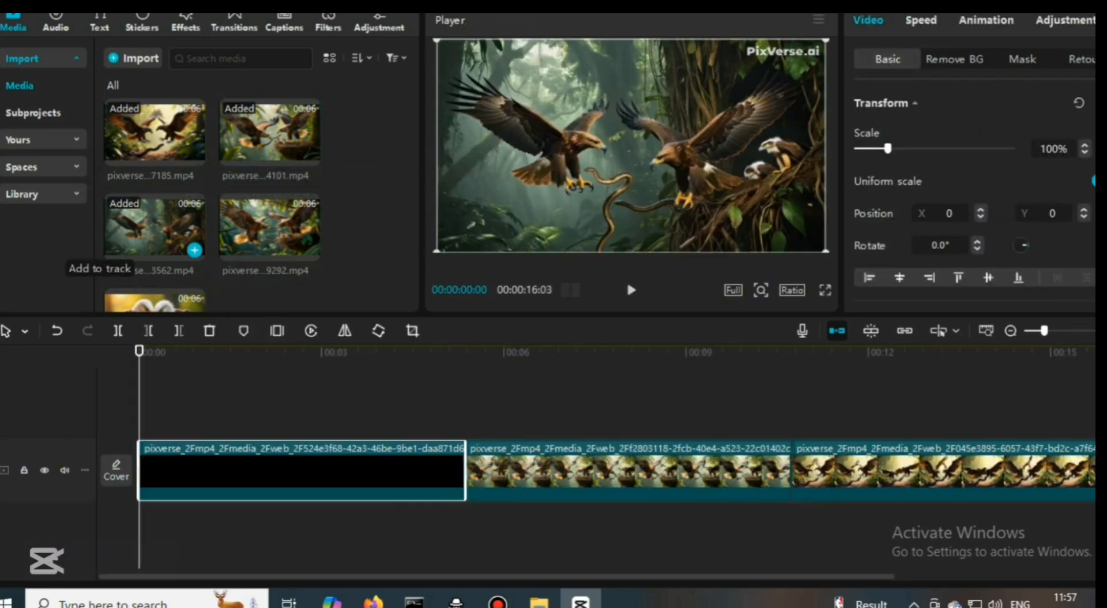
click(310, 250)
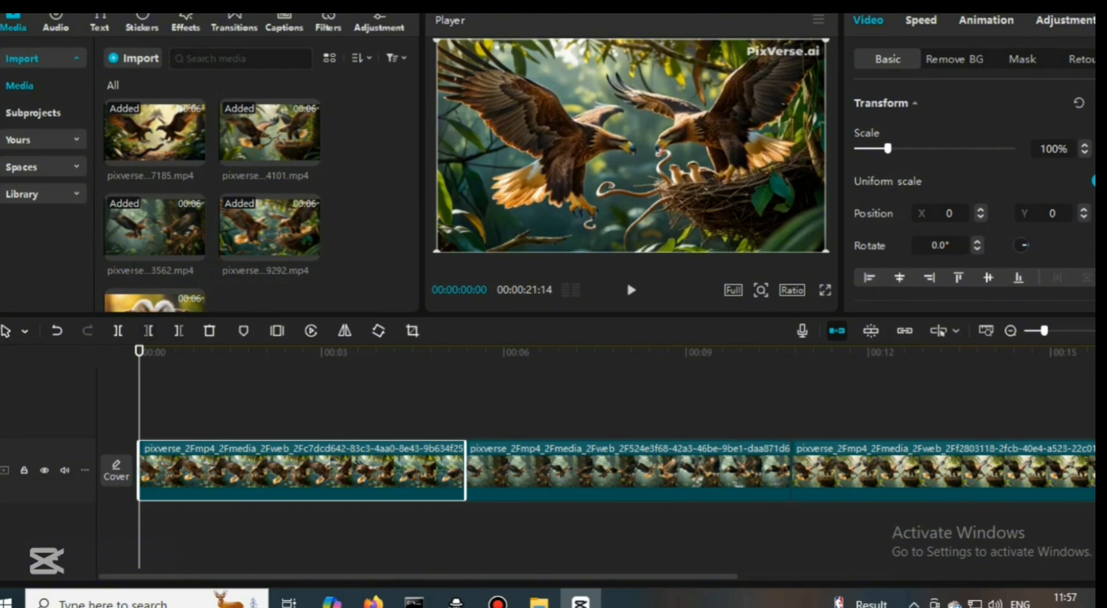
- Add the eagle family clip ending in 2167 to the timeline and move it to the end of the track
click(155, 301)
scroll(155, 254, down, 2)
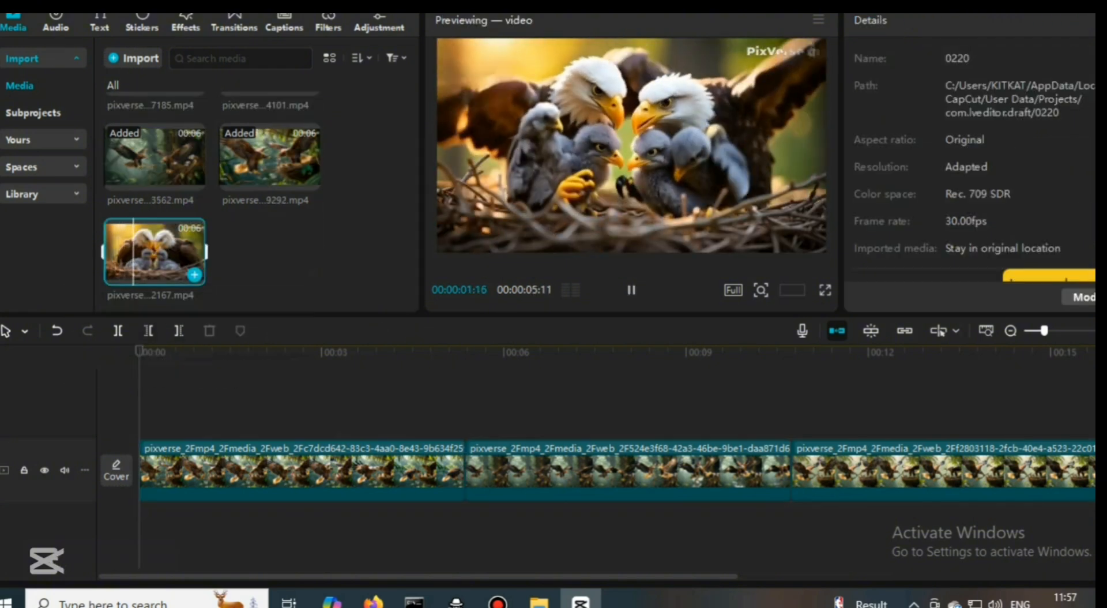
click(195, 274)
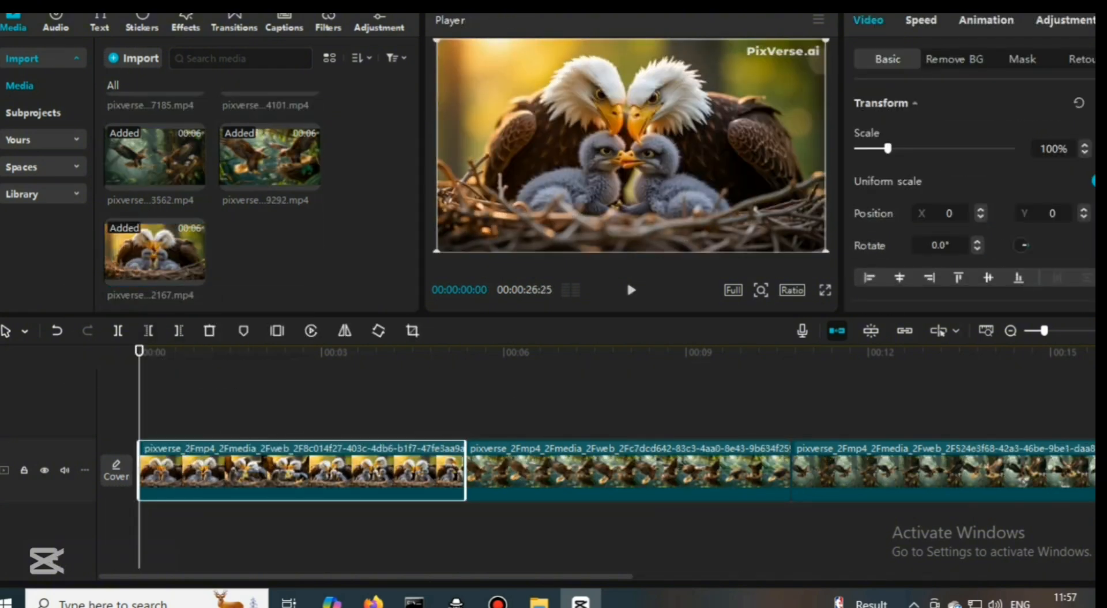
drag(381, 473, 733, 462)
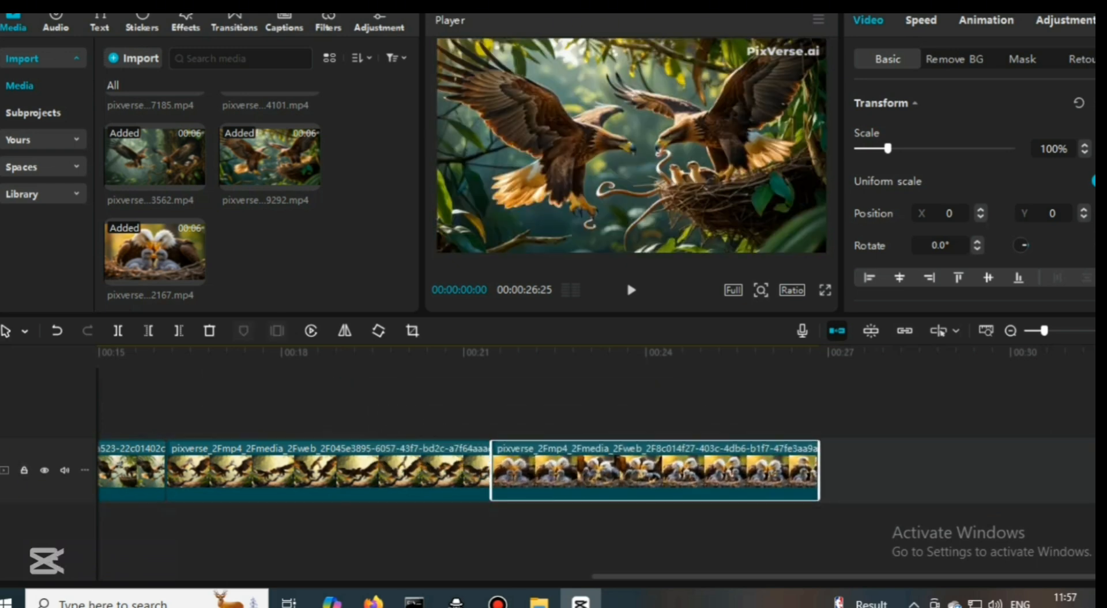
- Import the ElevenLabs narration MP3 from the Downloads folder and place it under the eagle clips at the start of the timeline
click(265, 351)
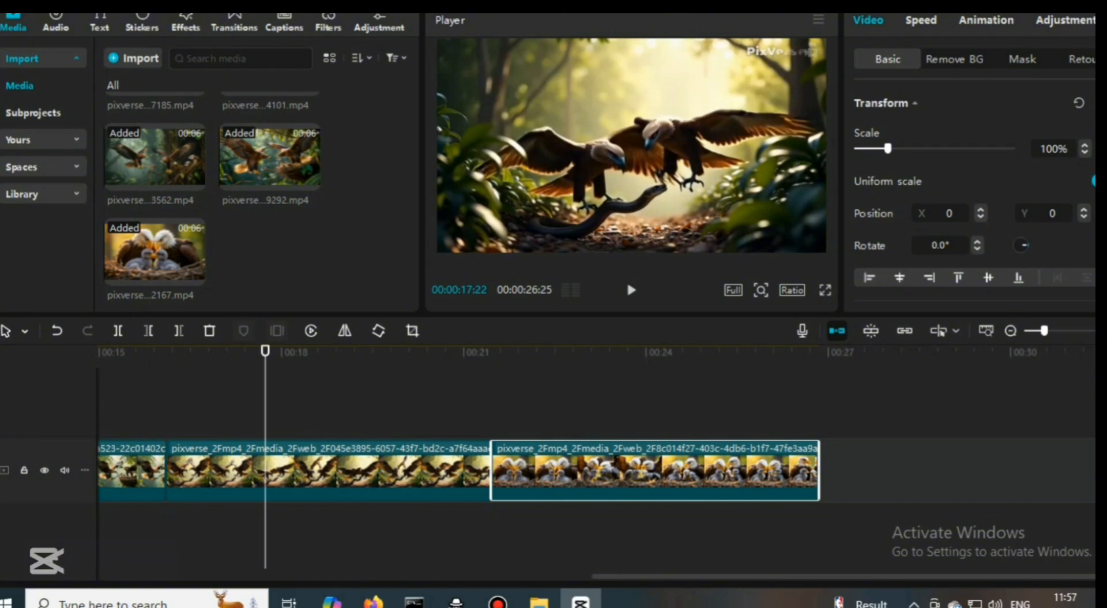
drag(266, 351, 92, 351)
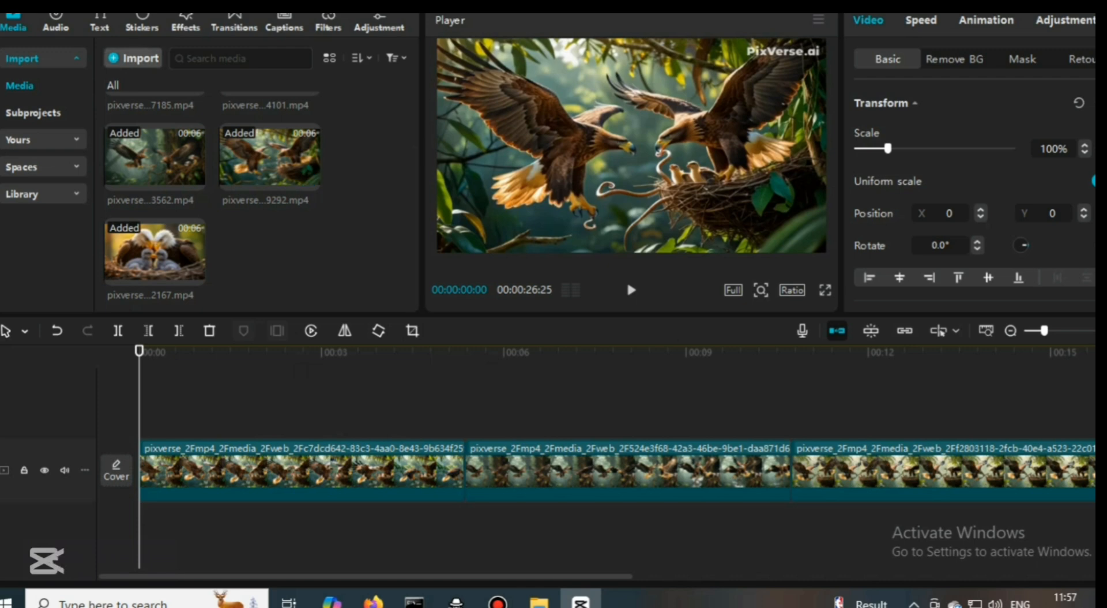
click(134, 57)
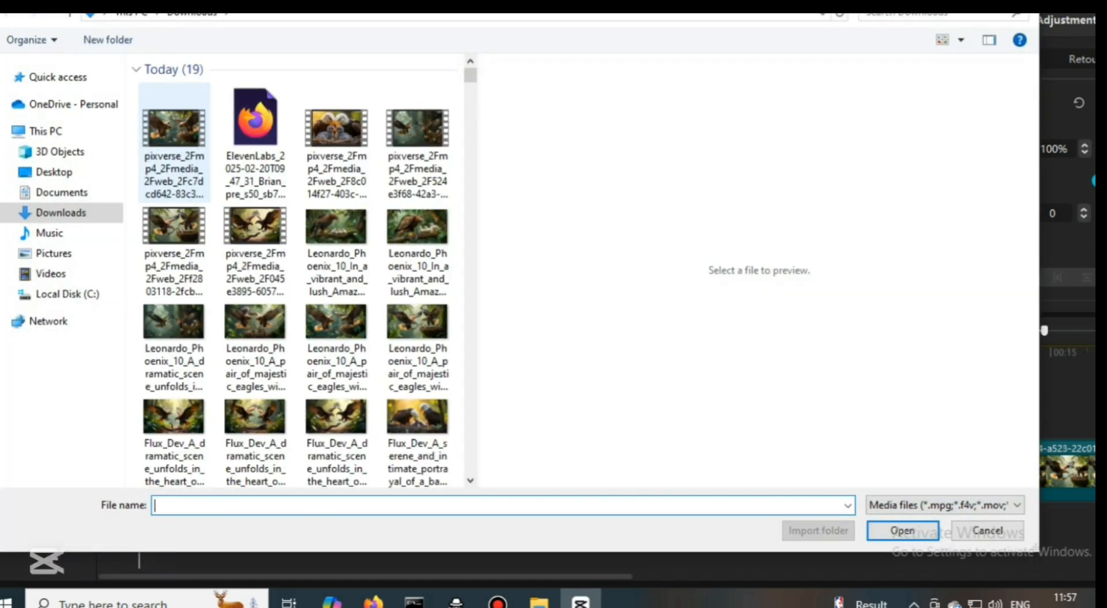
click(255, 142)
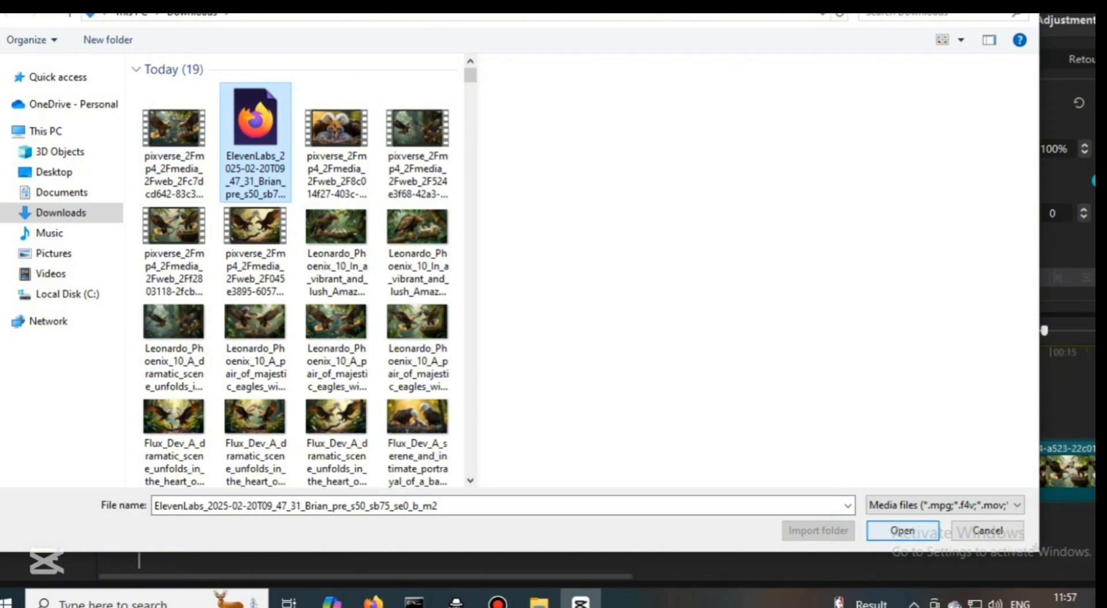
key(Return)
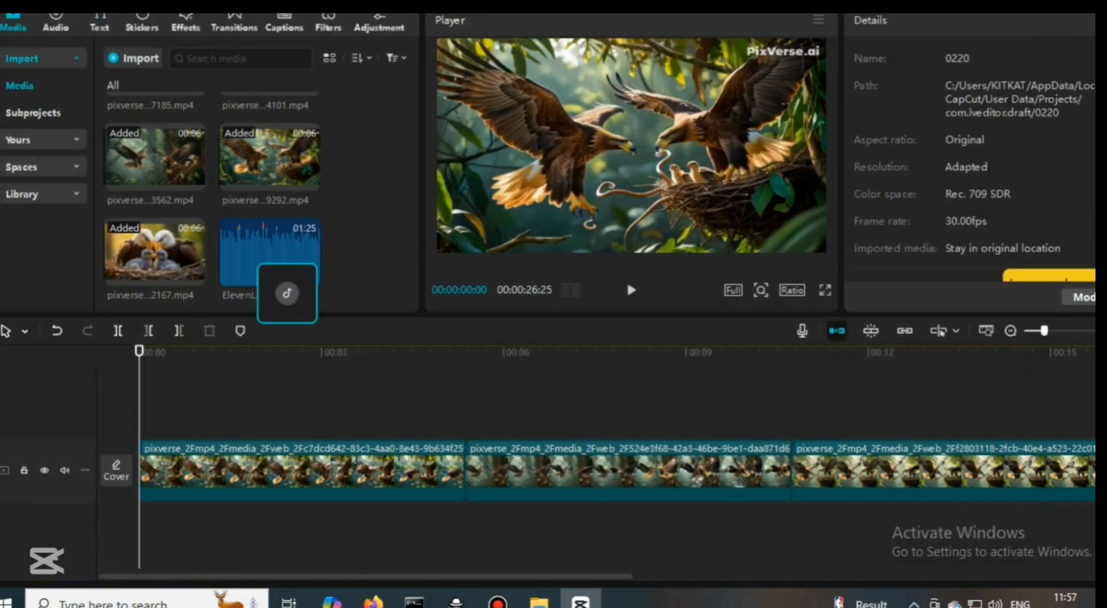
drag(286, 293, 136, 511)
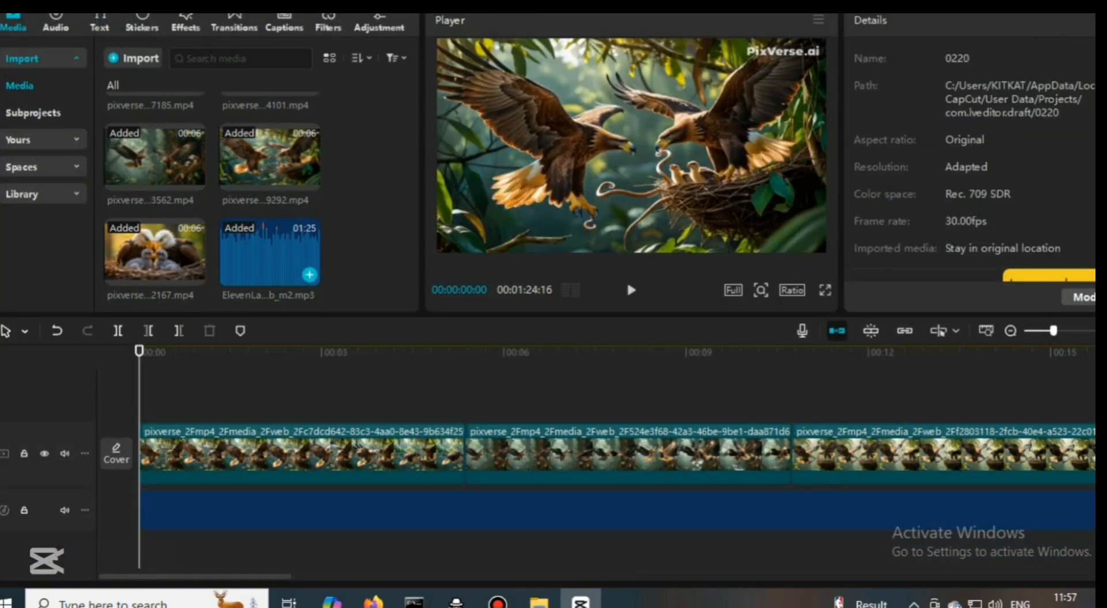
- Play back the eagle clips with the narration and position the playhead at the end of the last video clip
key(space)
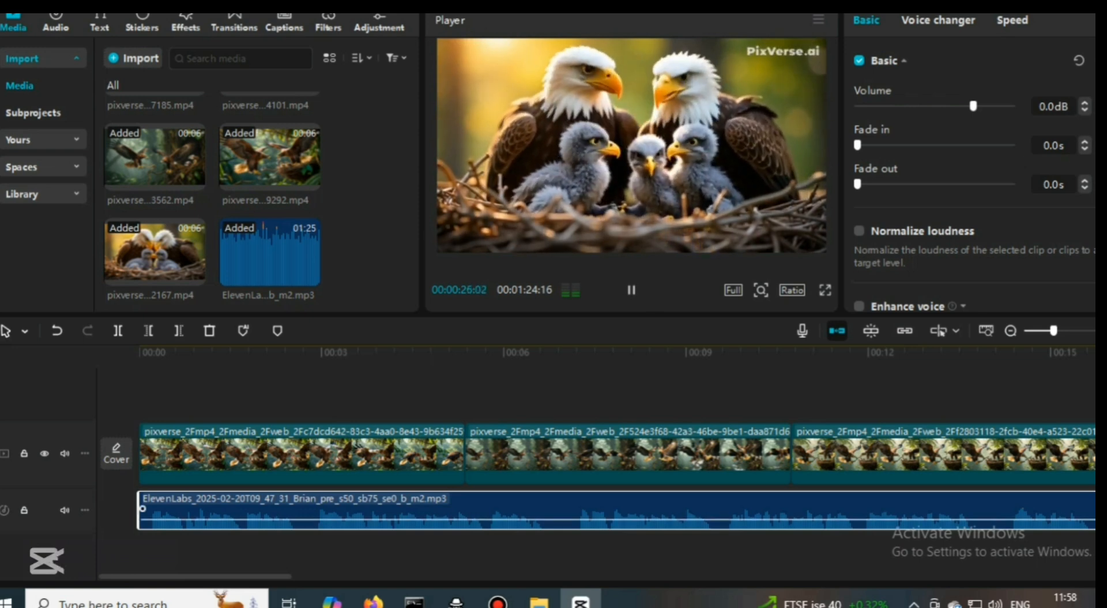
click(1091, 352)
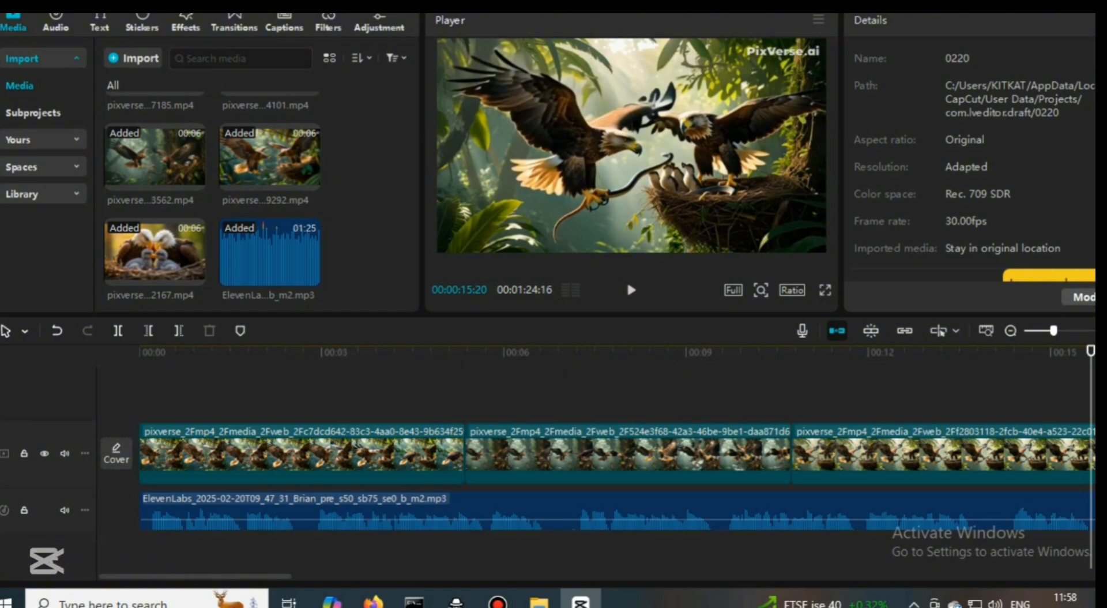
drag(1091, 351, 615, 351)
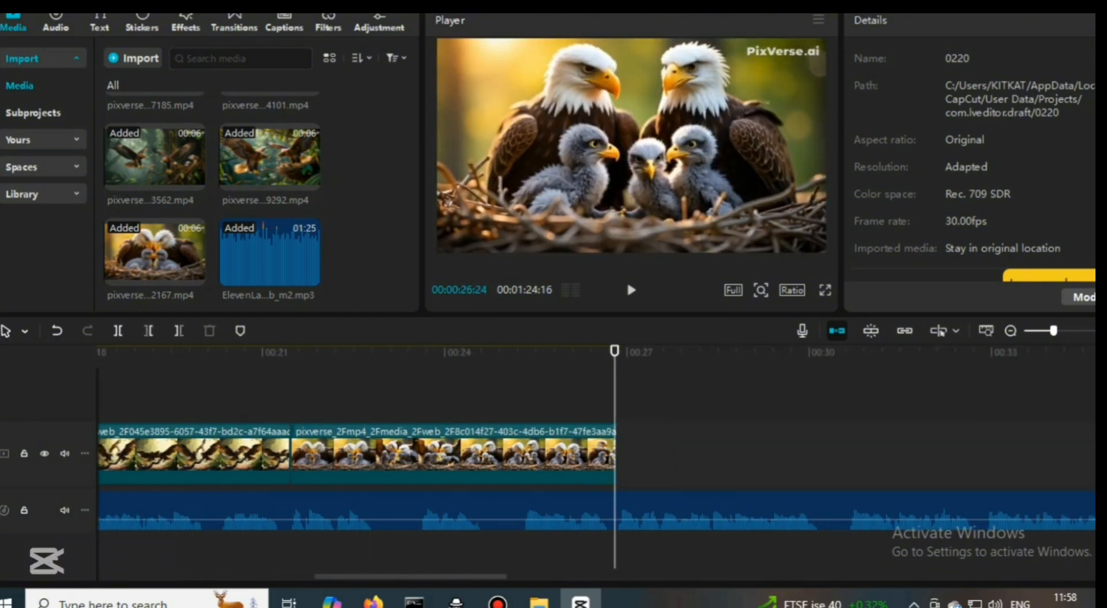